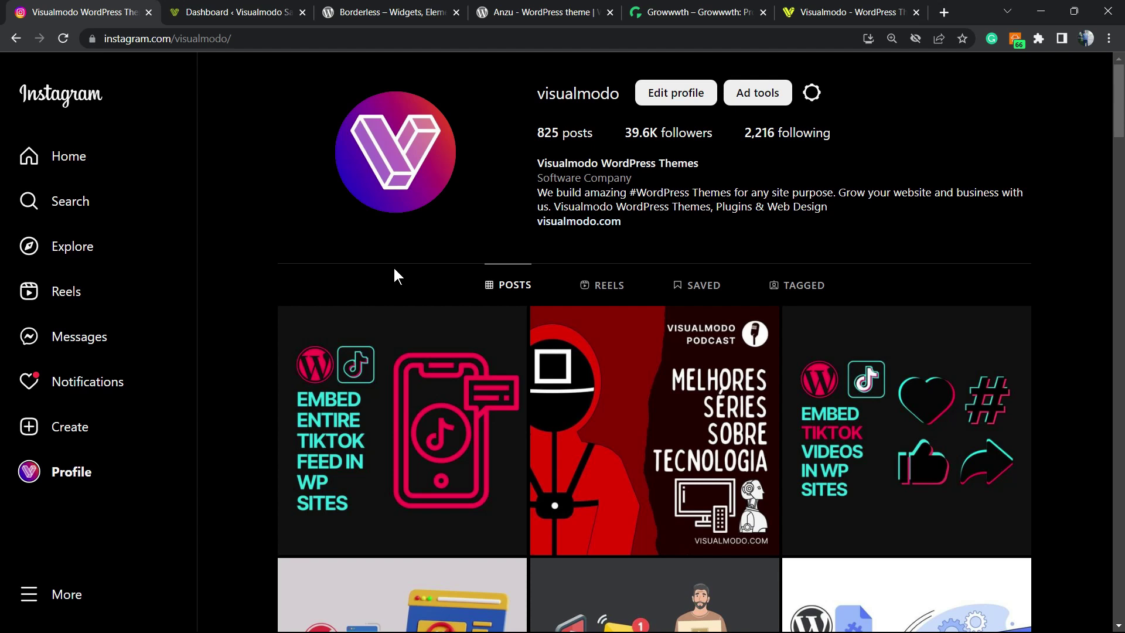
# Step: Go from the WordPress dashboard to the Add New Plugins page
pyautogui.scroll(-10, 391, 272)
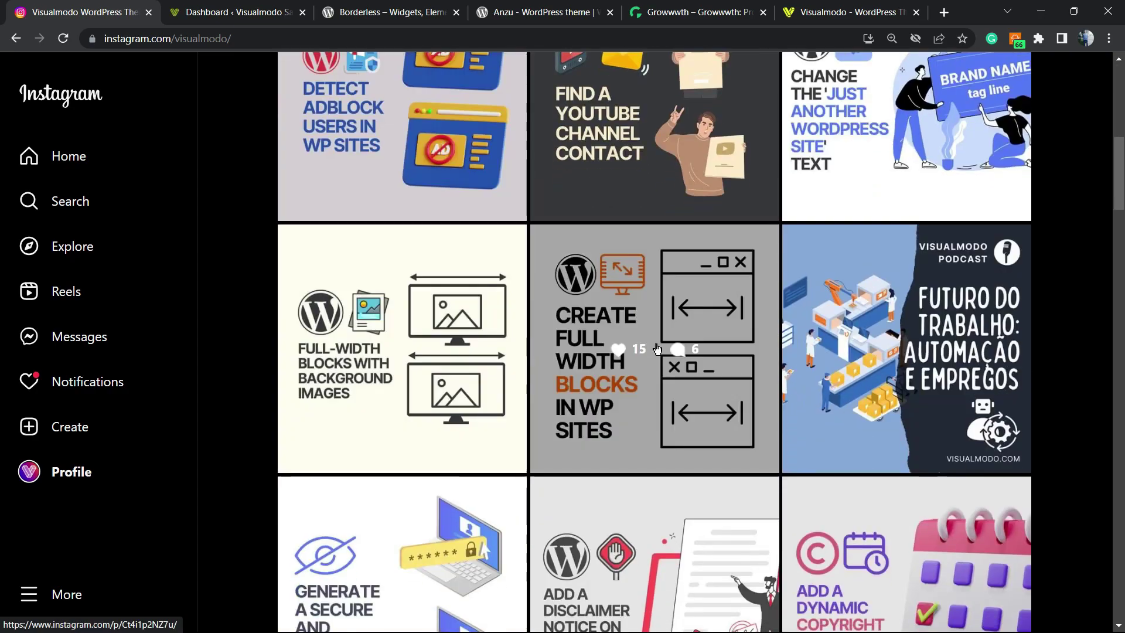
pyautogui.scroll(10, 657, 349)
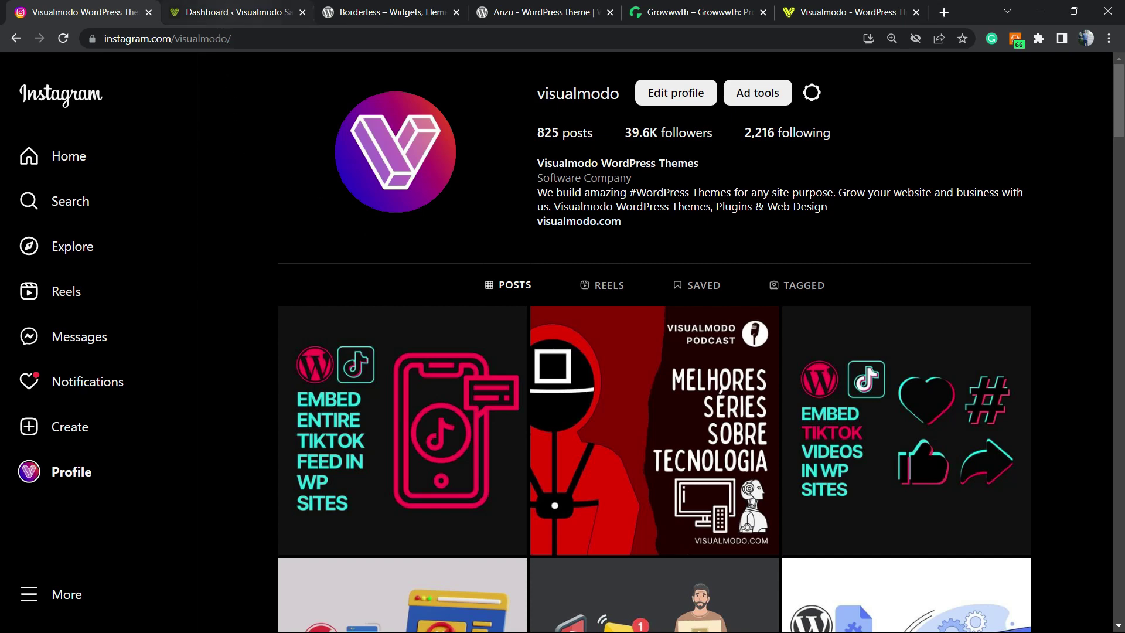
pyautogui.click(229, 12)
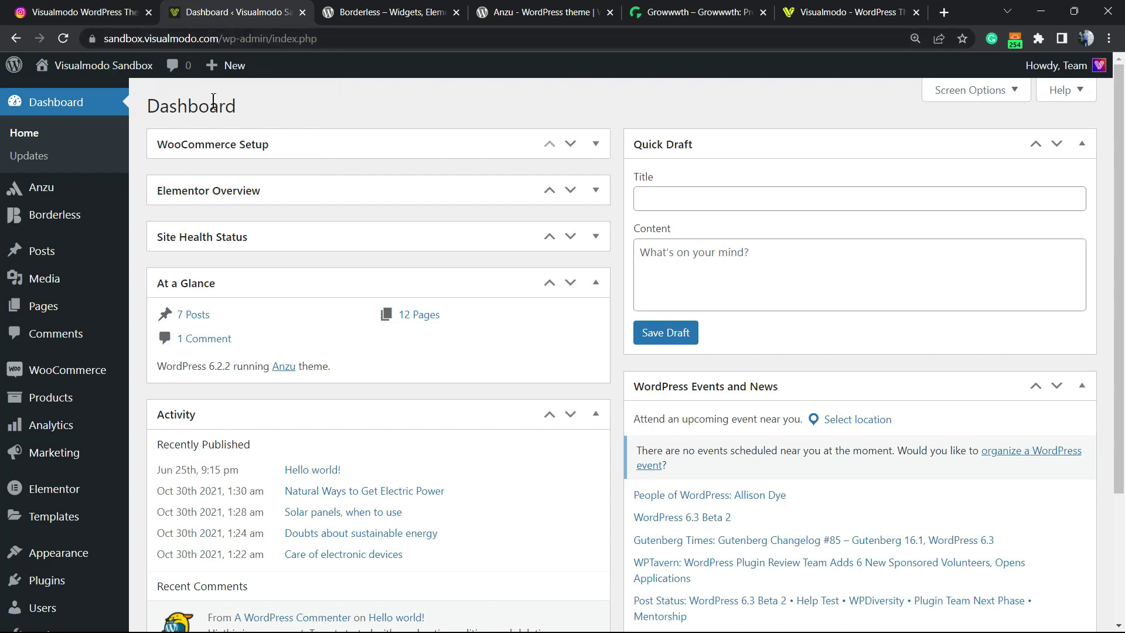
pyautogui.scroll(-3, 90, 287)
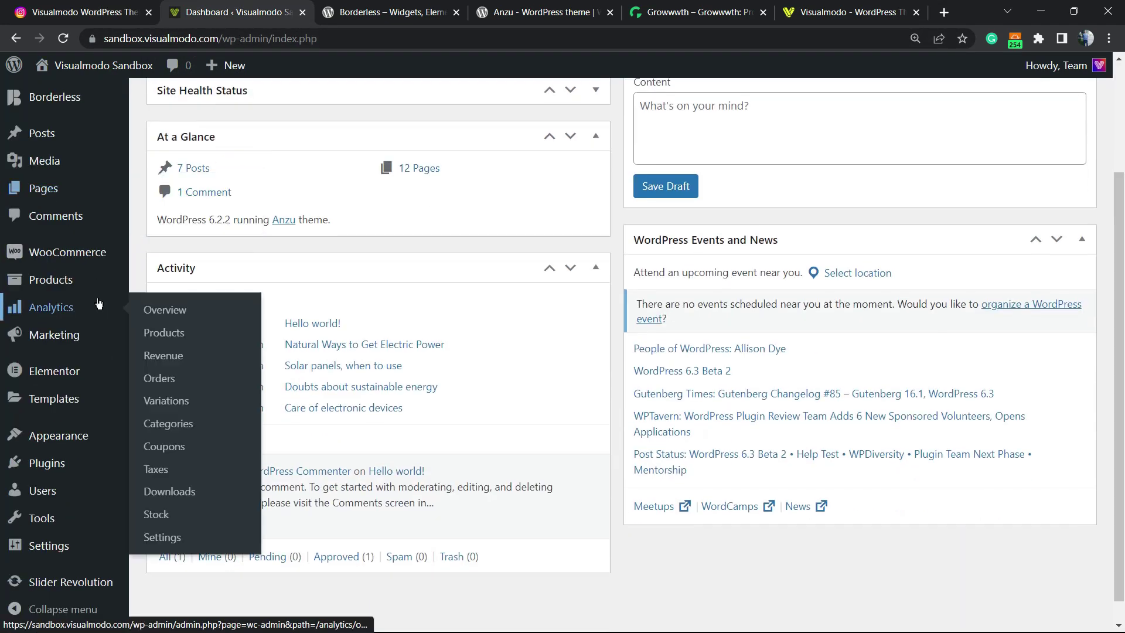
pyautogui.moveTo(68, 463)
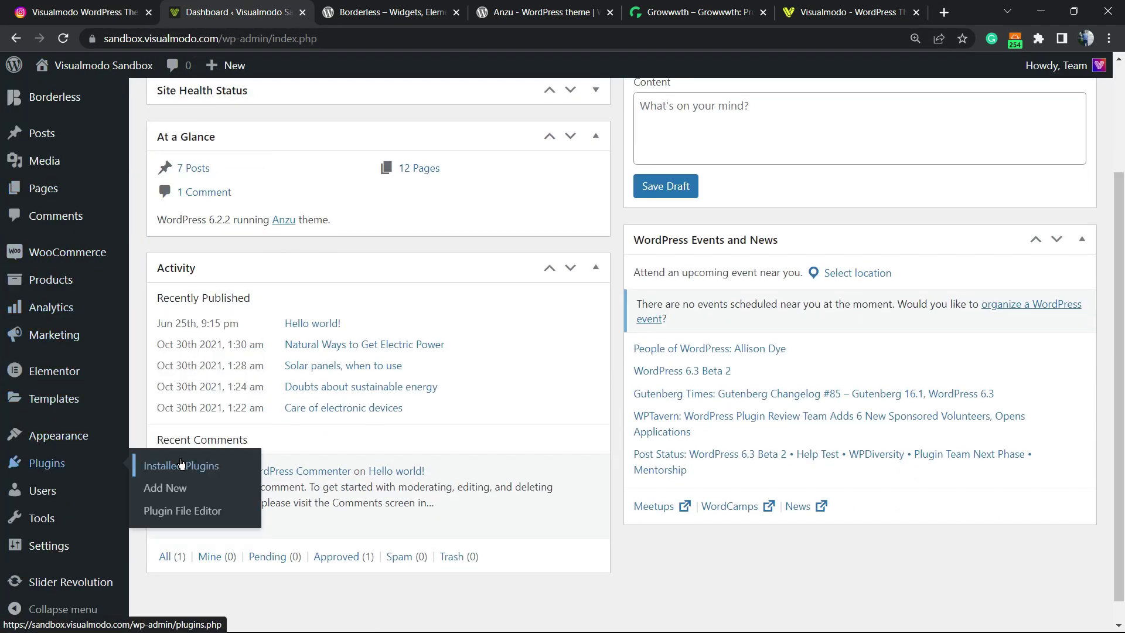
pyautogui.click(218, 497)
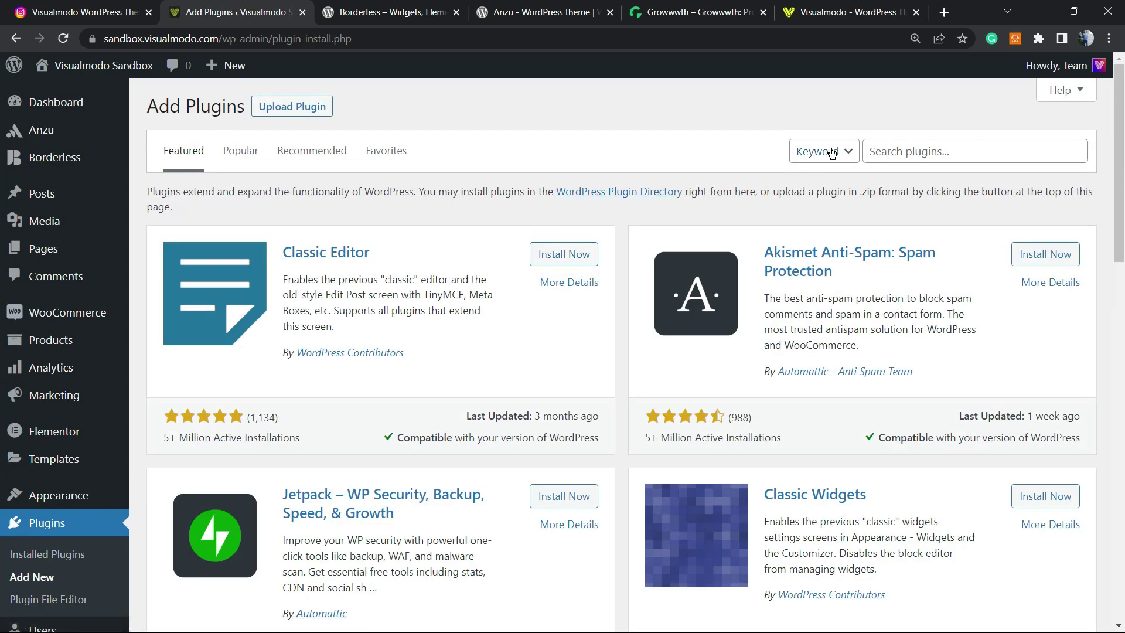
# Step: Search for Social Feed Gallery by QuadLayers, then install and activate it
pyautogui.click(890, 151)
pyautogui.write('Social Feed Gallery')
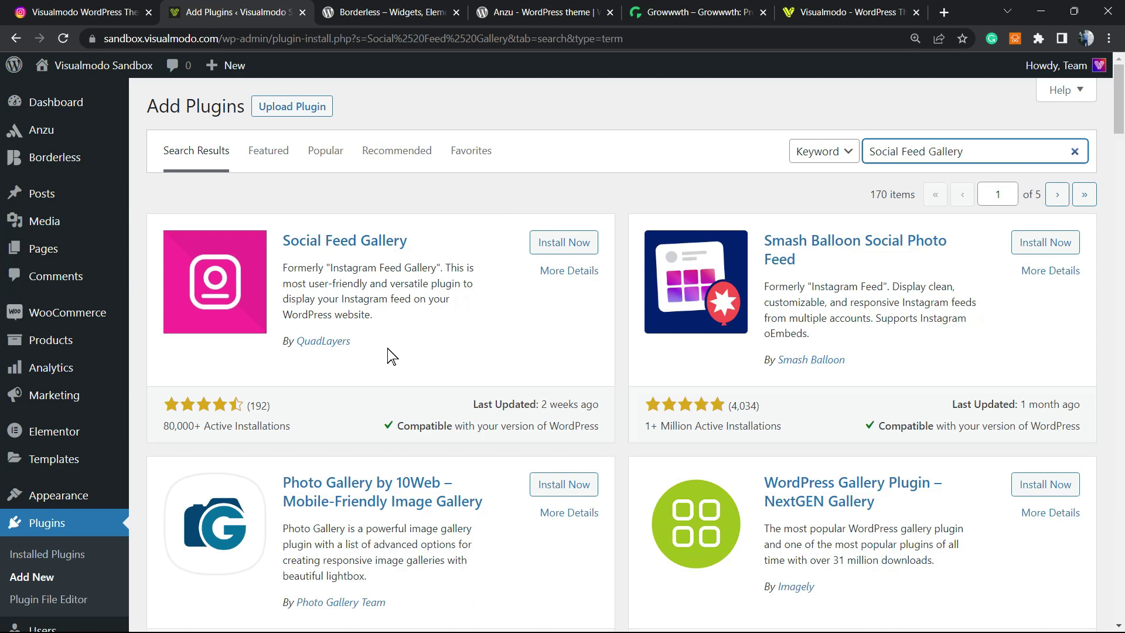
pyautogui.moveTo(386, 345); pyautogui.dragTo(302, 346)
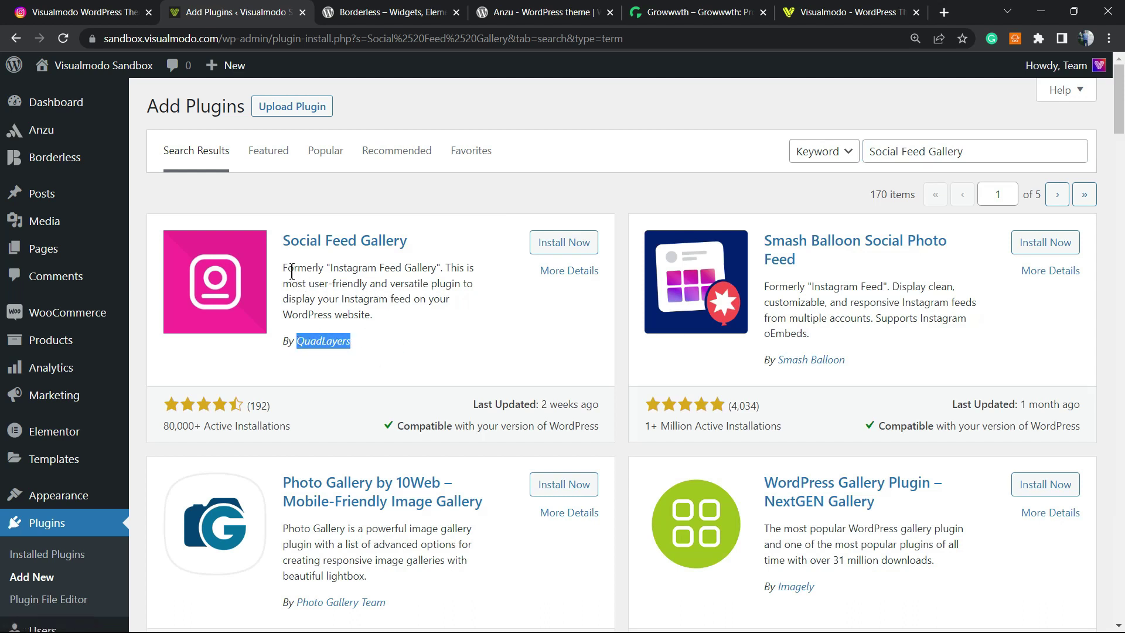
pyautogui.click(326, 275)
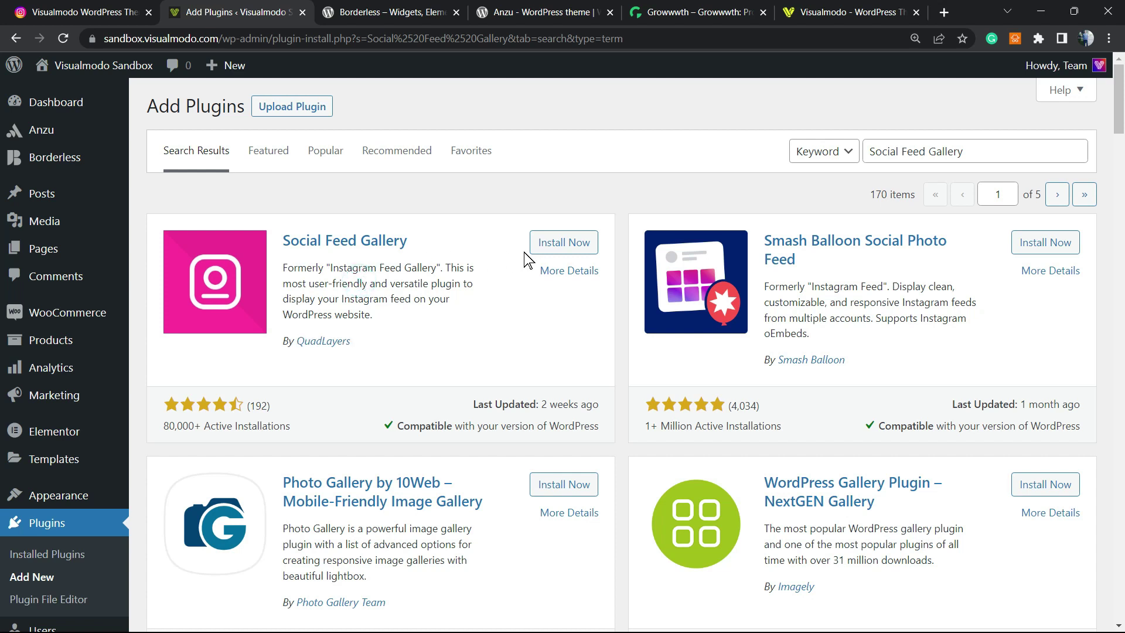
pyautogui.click(560, 249)
pyautogui.click(570, 242)
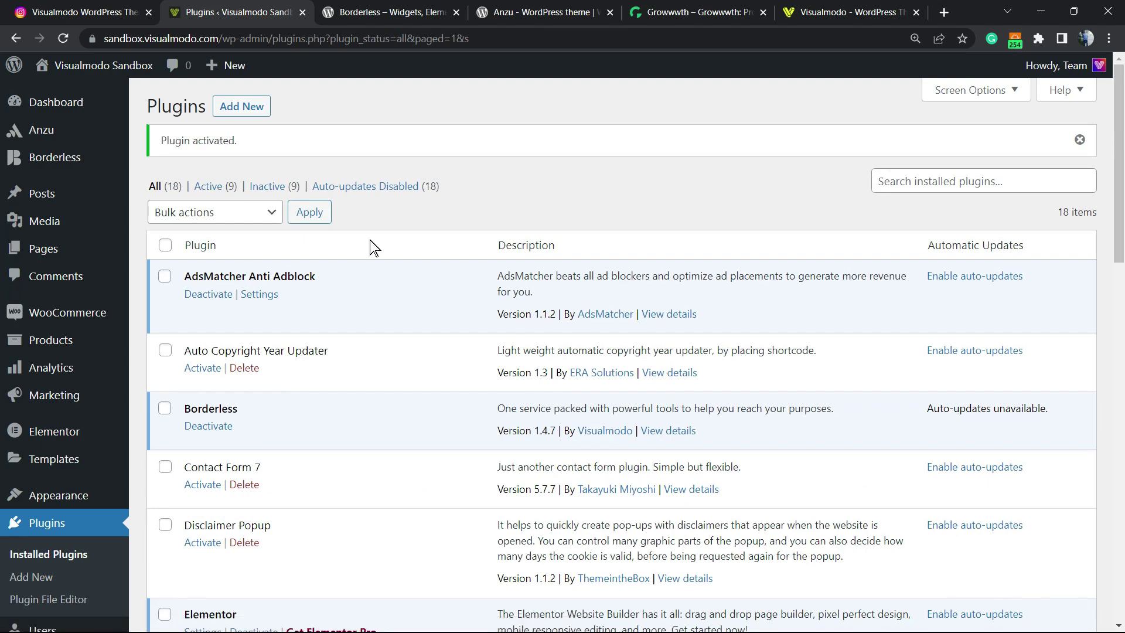
# Step: Open Social Feed Gallery from the admin sidebar and go to its Accounts section
pyautogui.moveTo(91, 382)
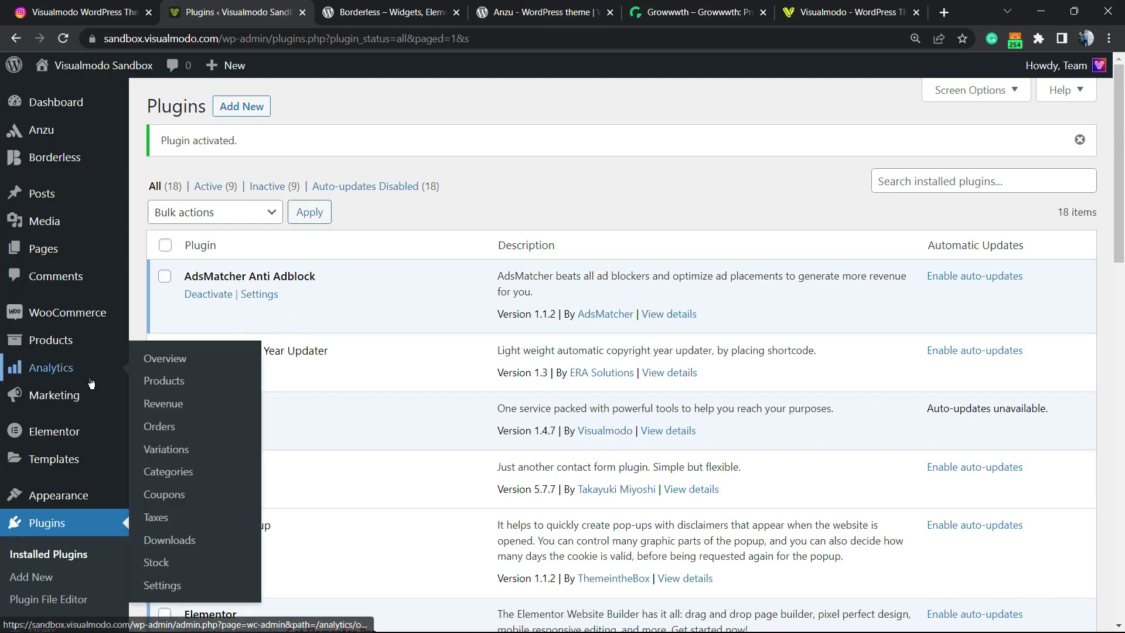
pyautogui.scroll(-3, 91, 382)
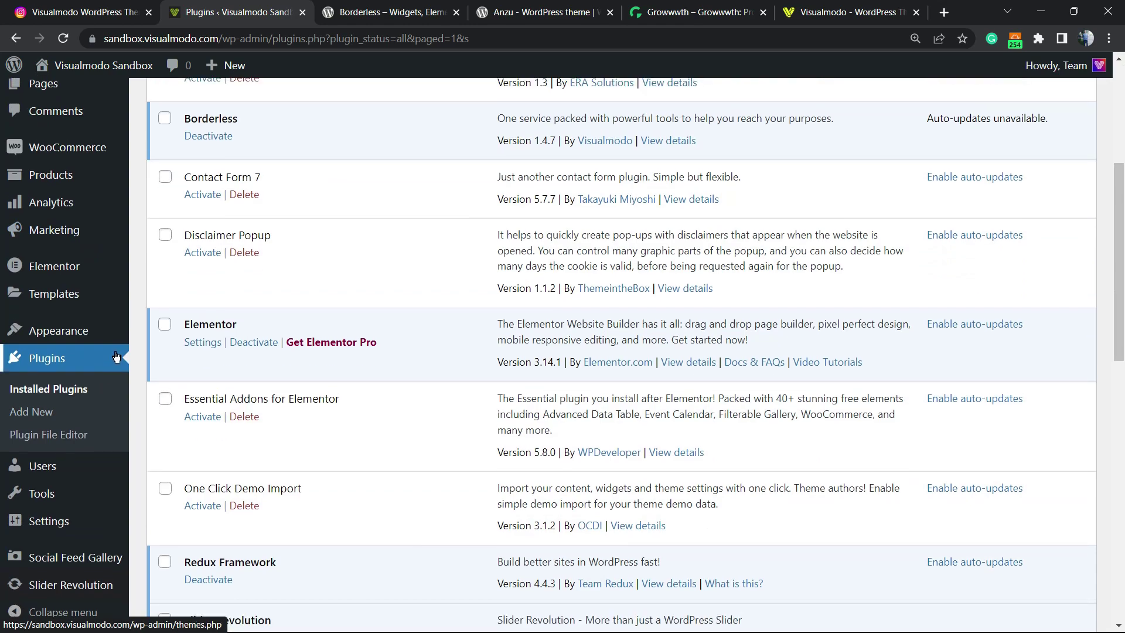
pyautogui.scroll(5, 116, 357)
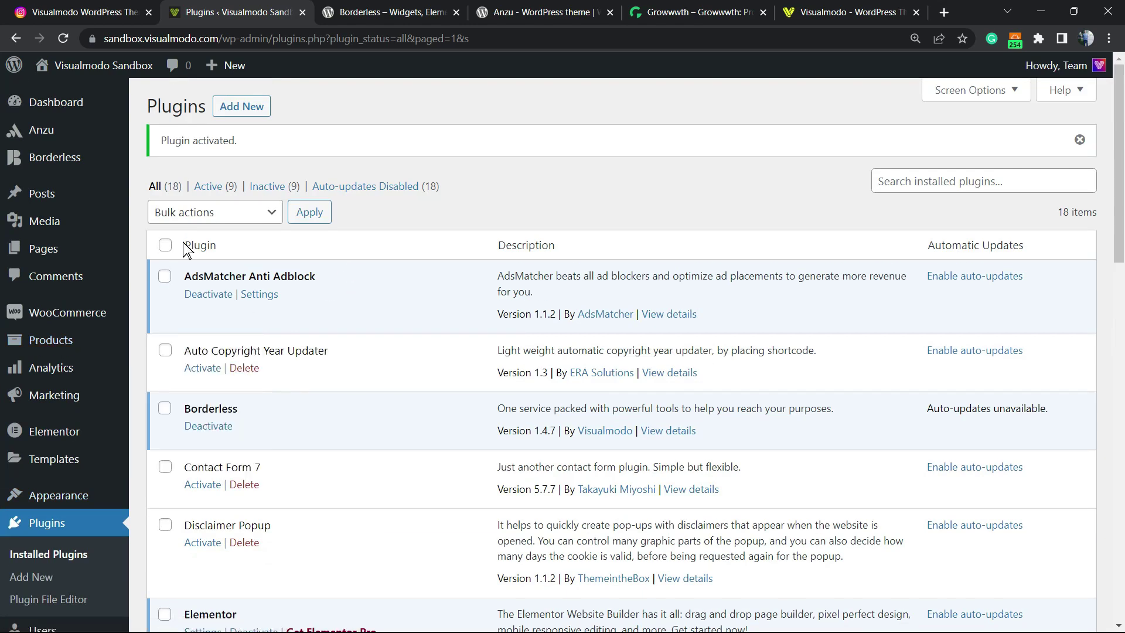
pyautogui.scroll(-4, 65, 281)
pyautogui.scroll(-1, 66, 289)
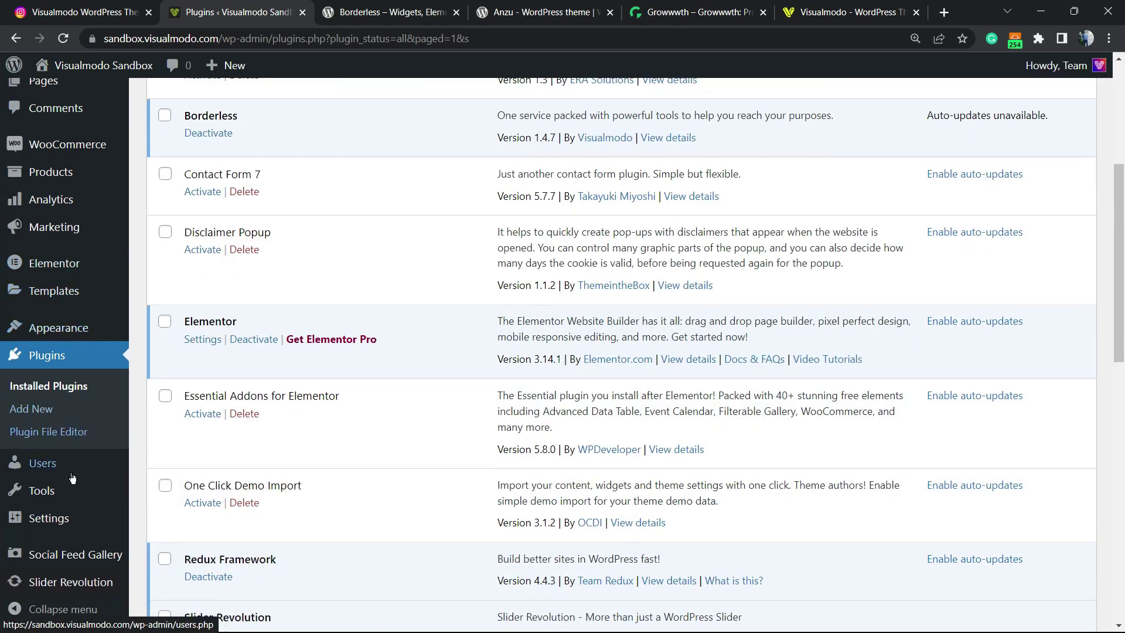
pyautogui.moveTo(76, 518)
pyautogui.moveTo(63, 552)
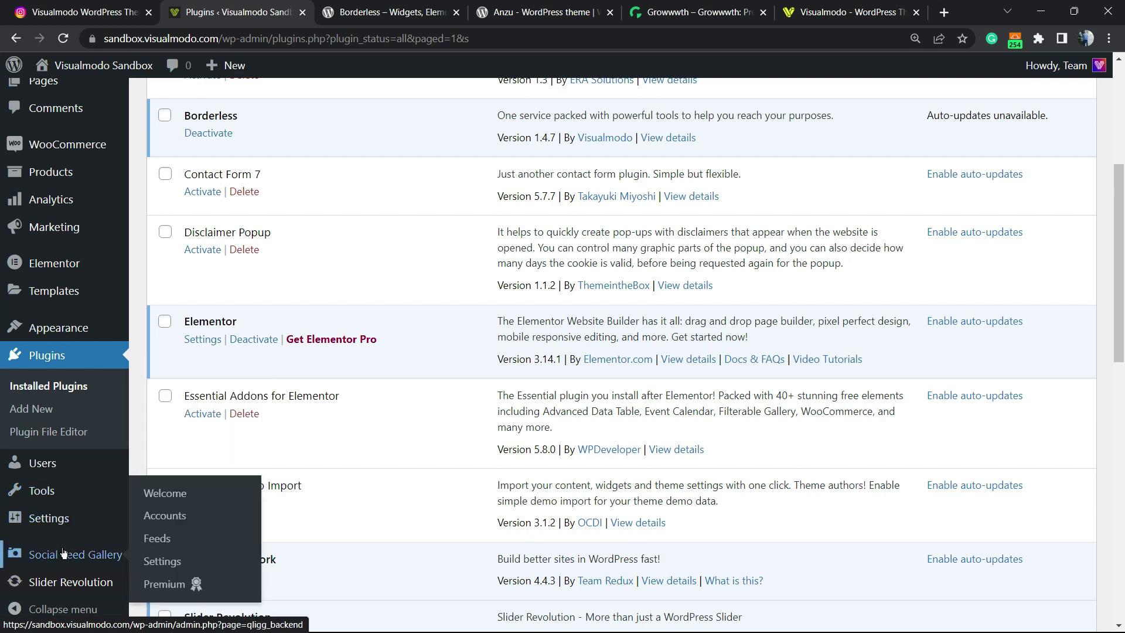
pyautogui.click(42, 561)
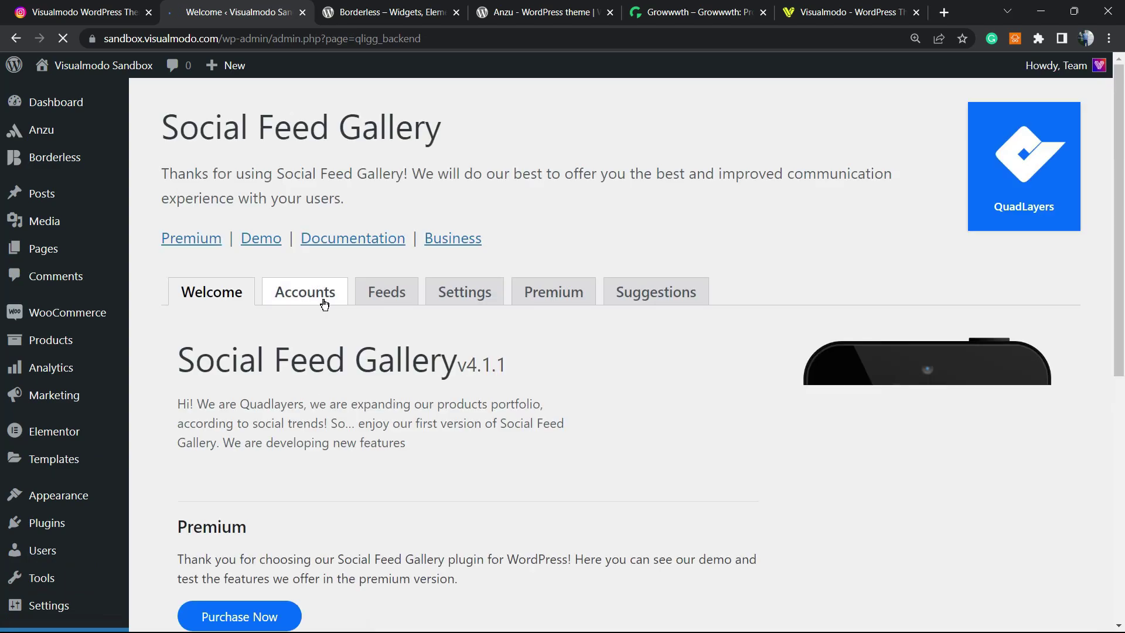
pyautogui.scroll(-5, 293, 404)
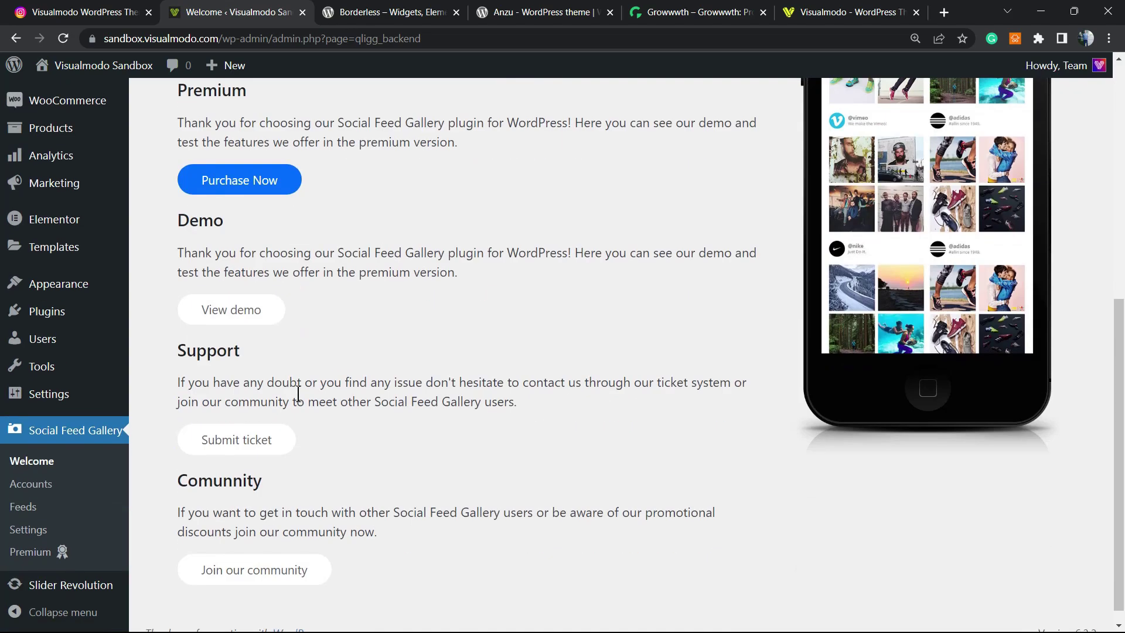
pyautogui.scroll(6, 297, 394)
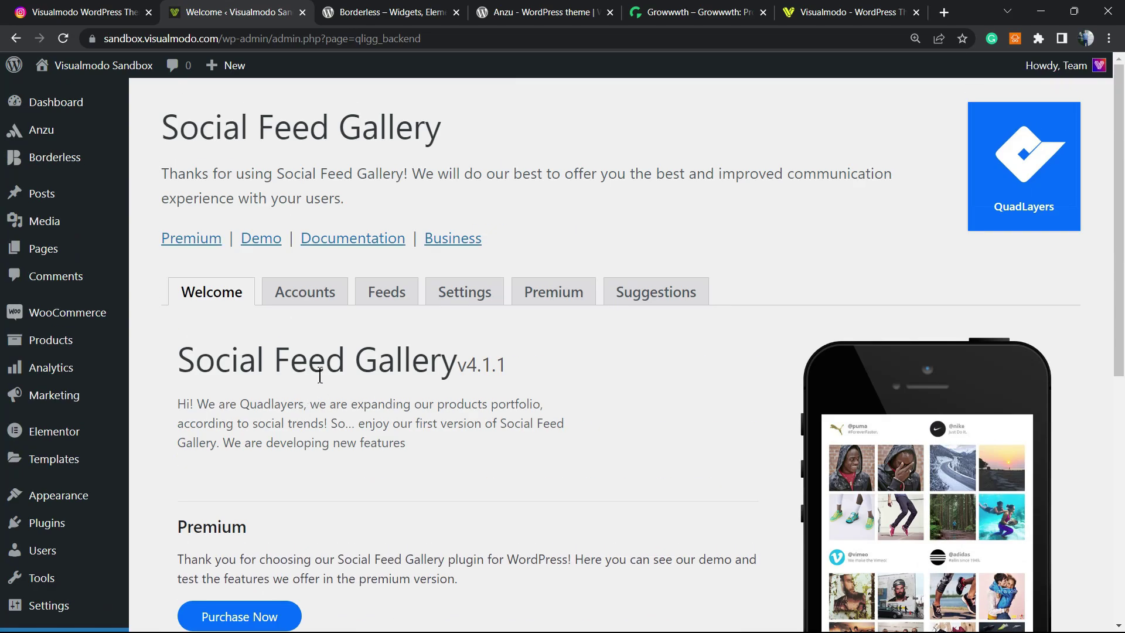
pyautogui.click(304, 295)
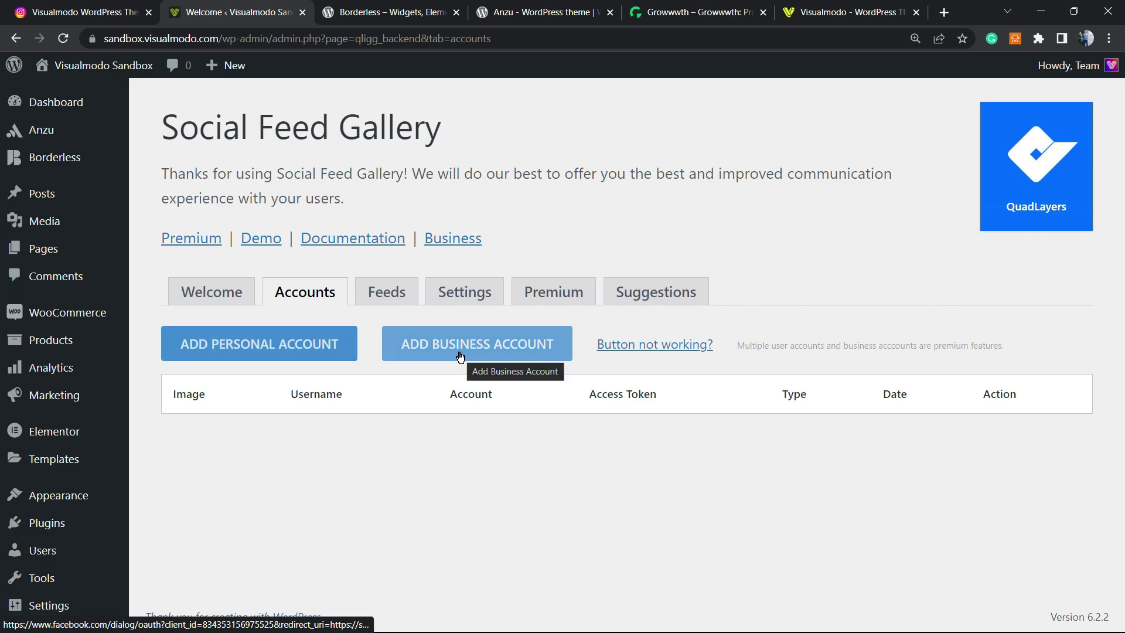
# Step: Check the Instagram profile tab, then begin adding an Instagram business account
pyautogui.click(82, 12)
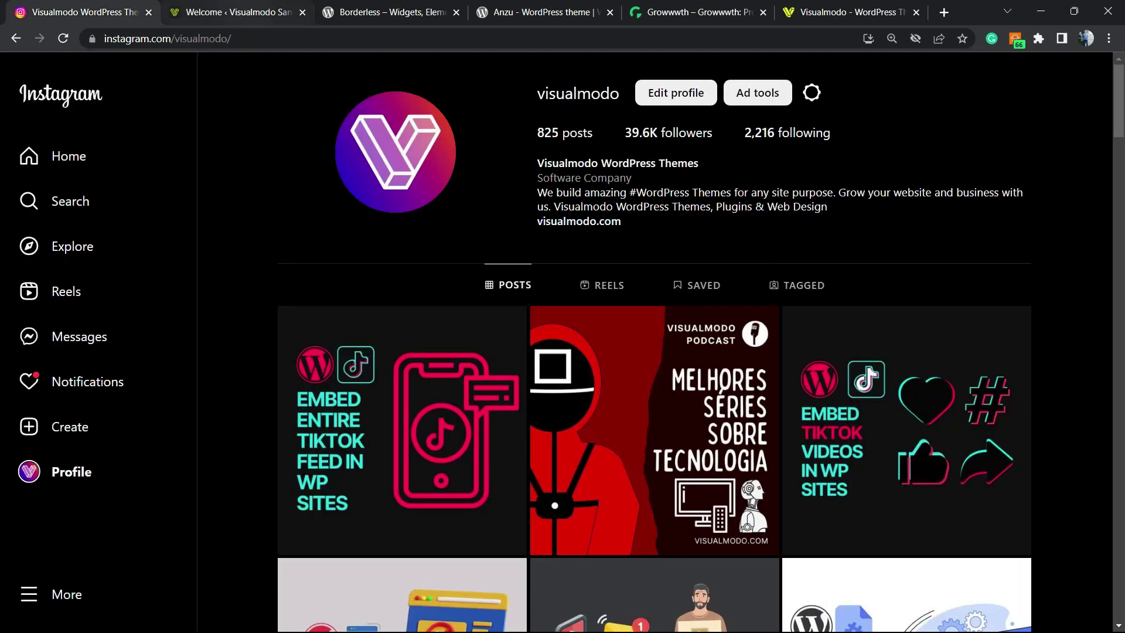
pyautogui.click(235, 11)
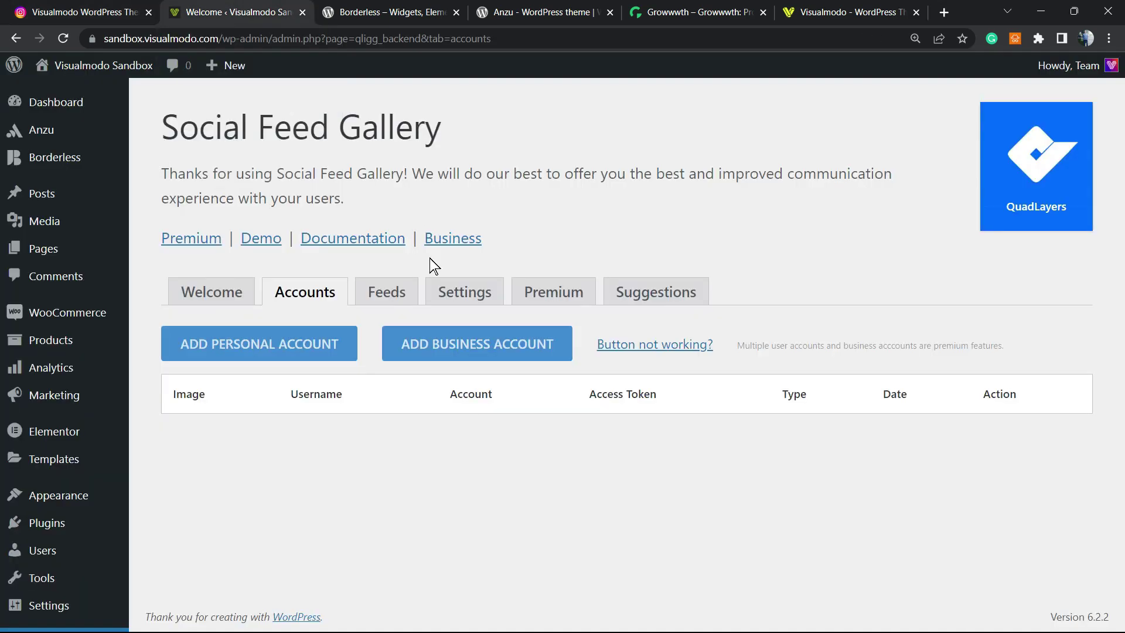
pyautogui.click(464, 348)
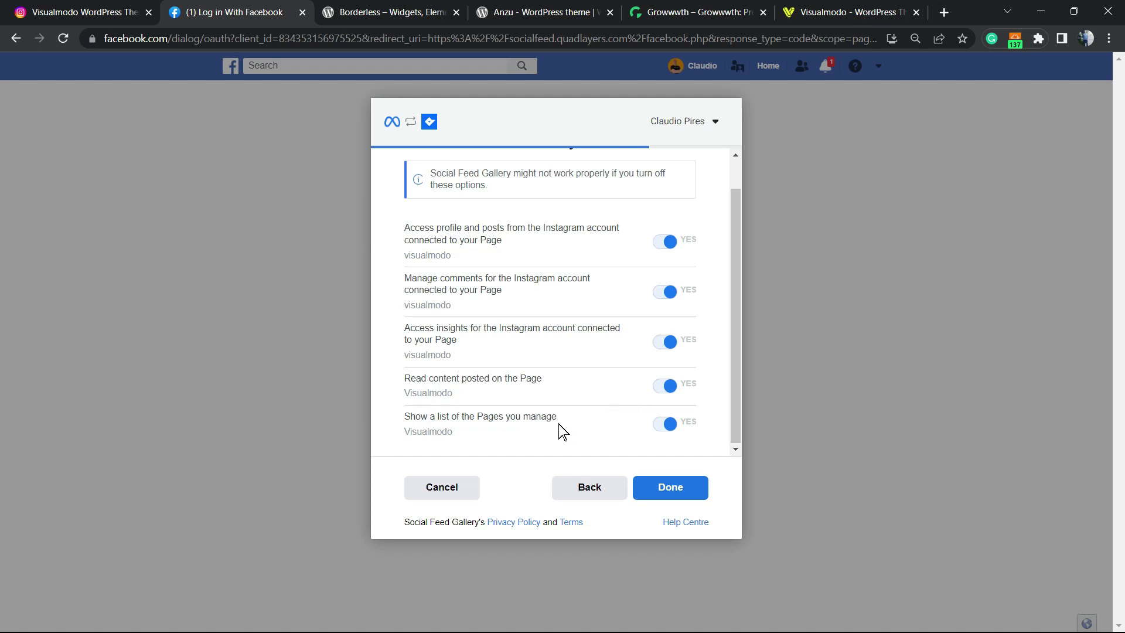
# Step: Approve the Instagram and Page permissions in the Facebook dialog and return to WordPress
pyautogui.click(678, 493)
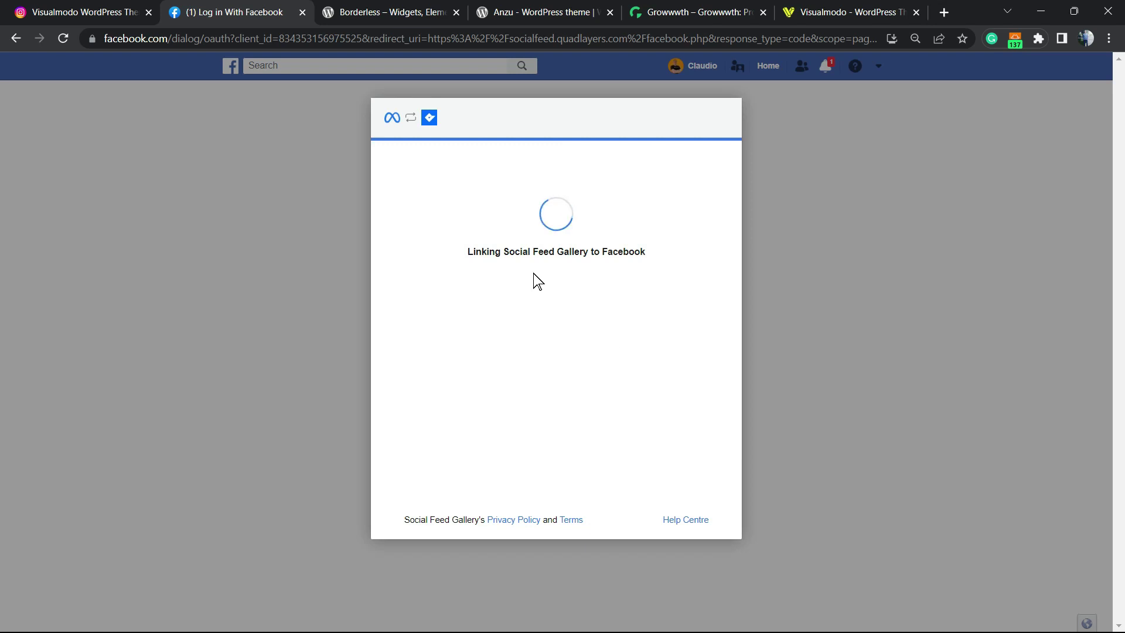
pyautogui.click(559, 295)
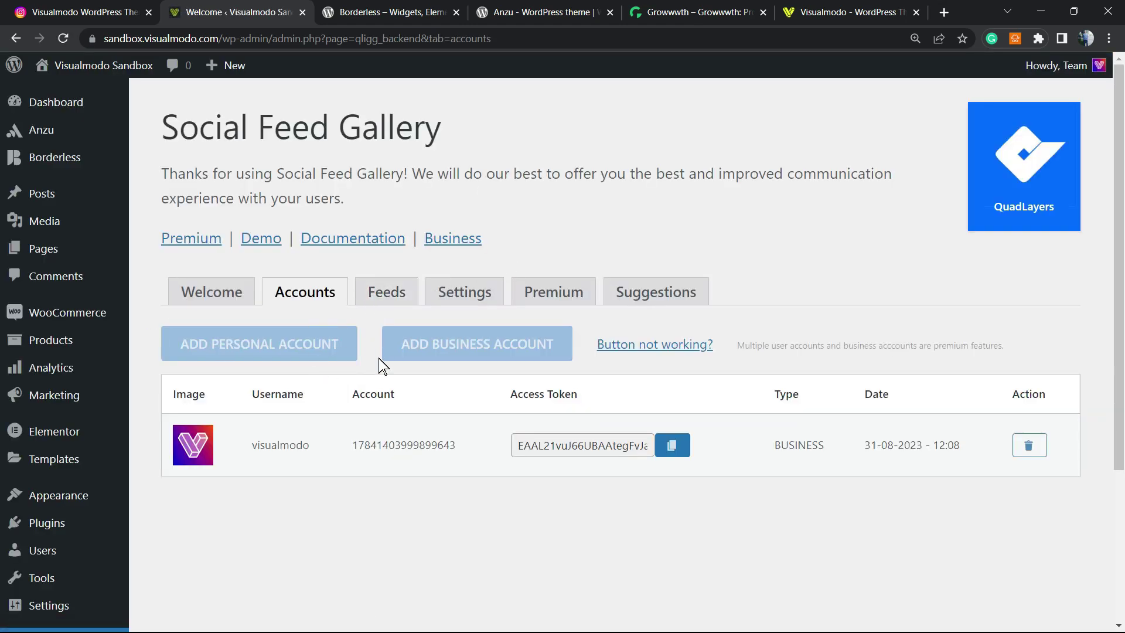
# Step: Start a new feed for the visualmodo account, keeping the Gallery layout after trying Carousel and Highlight
pyautogui.click(390, 293)
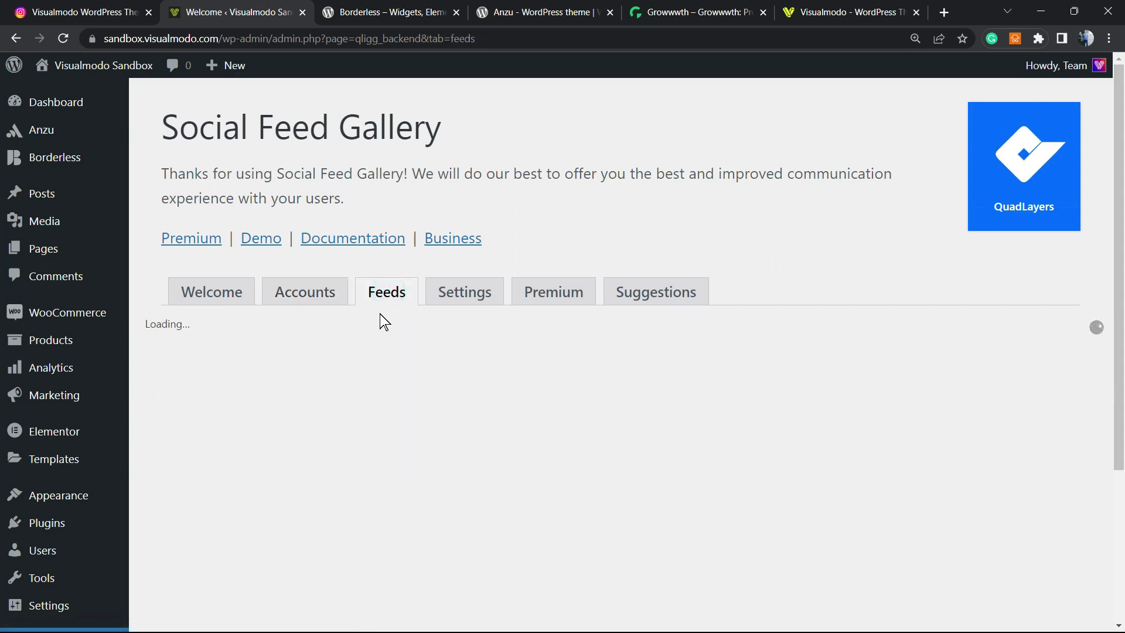
pyautogui.click(185, 338)
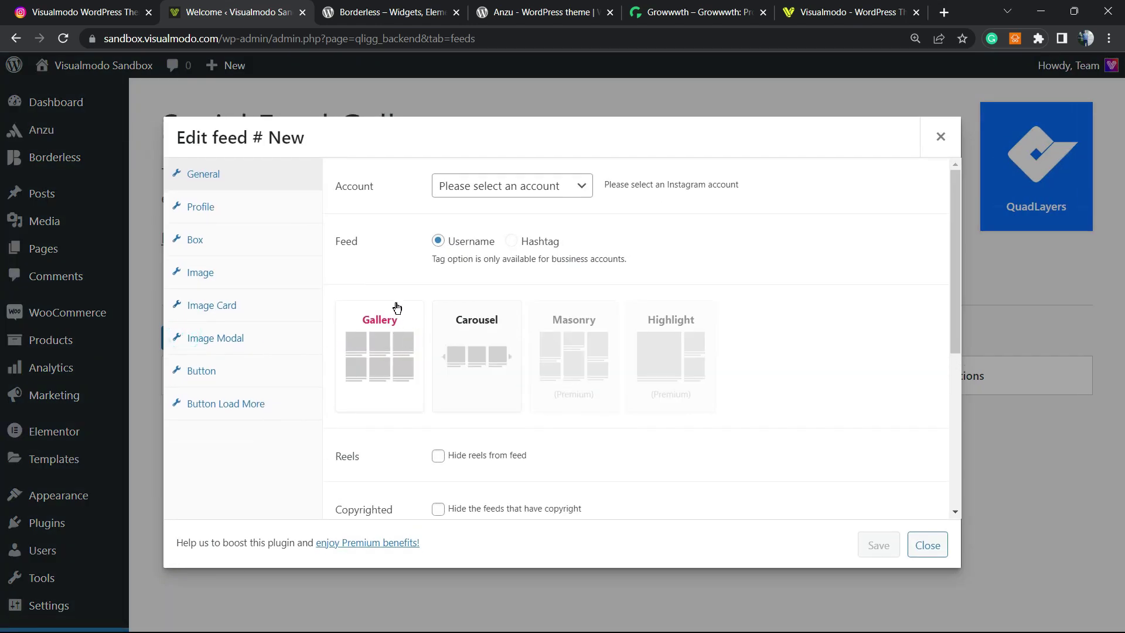
pyautogui.click(498, 185)
pyautogui.click(497, 217)
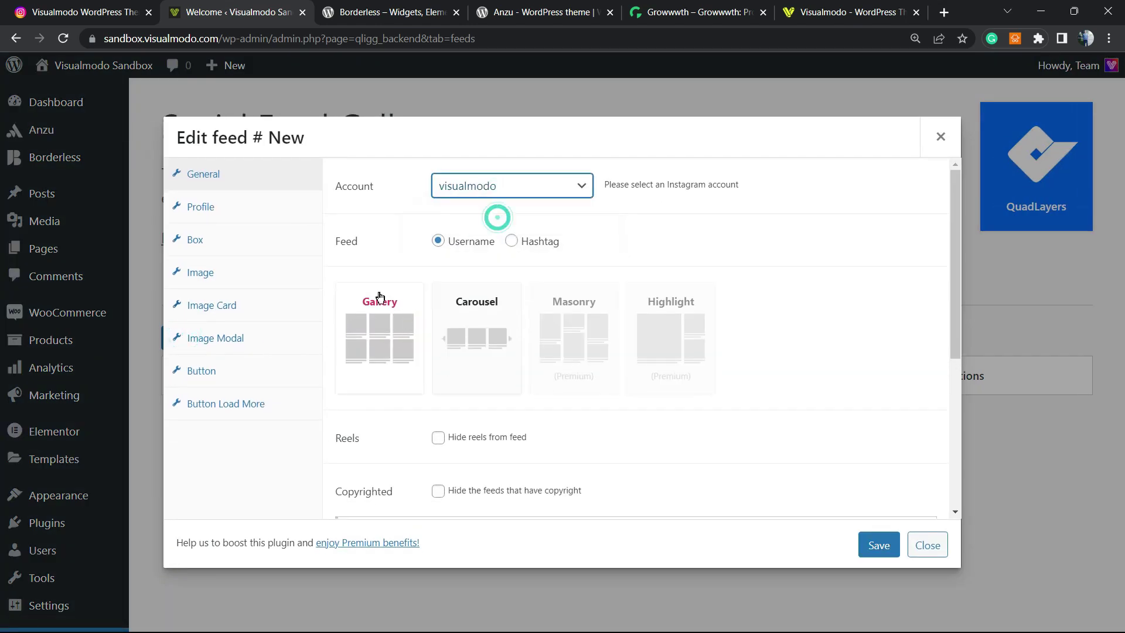
pyautogui.click(378, 328)
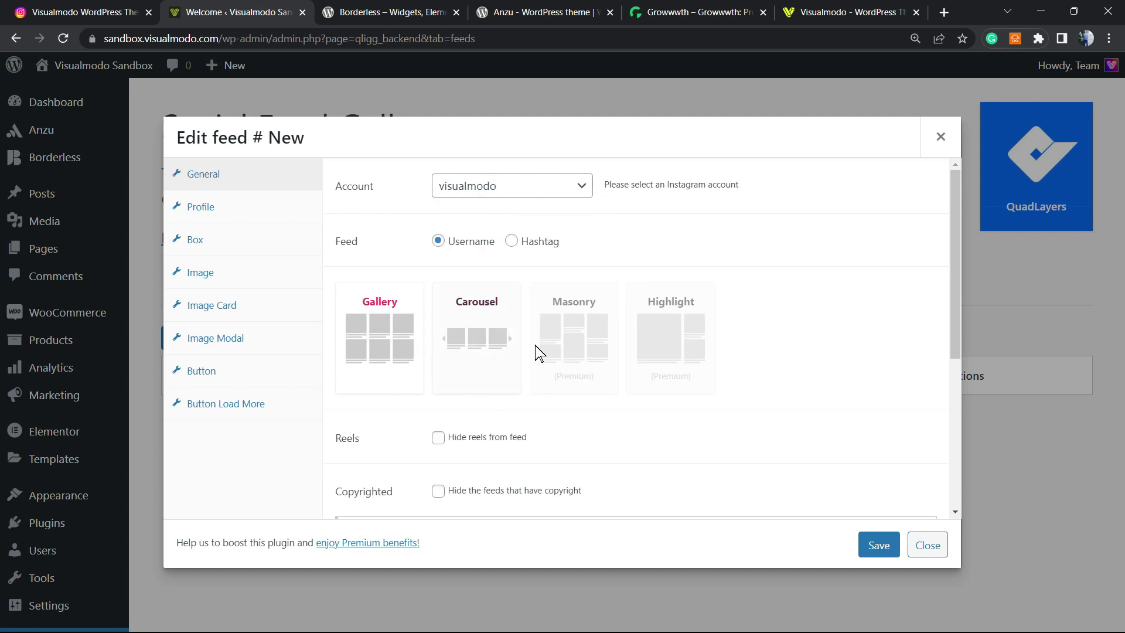
pyautogui.click(474, 358)
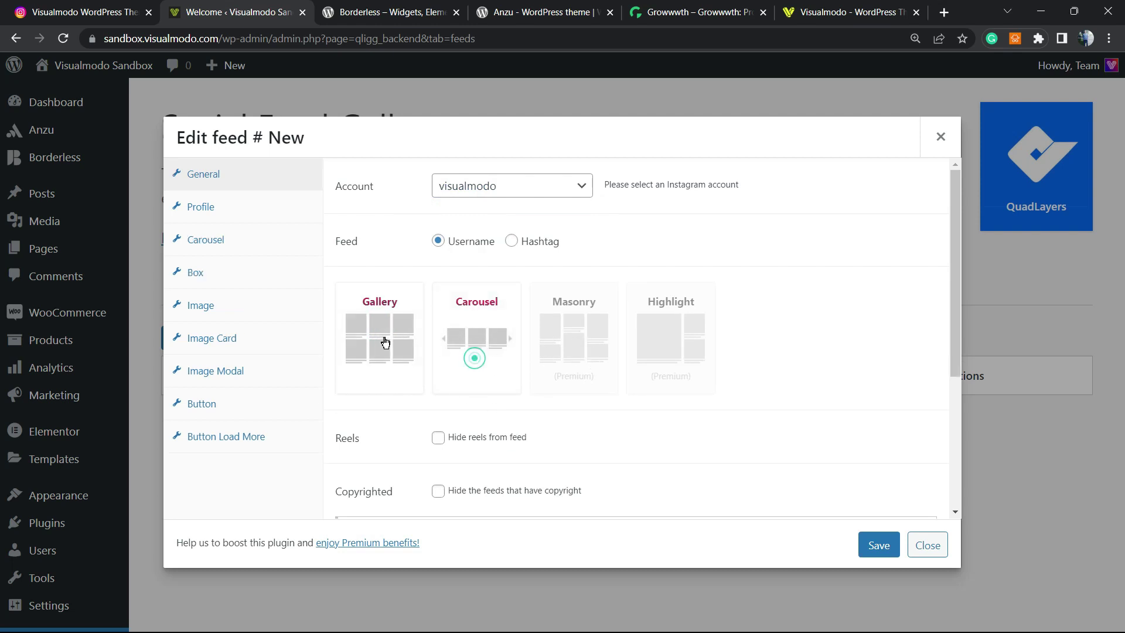
pyautogui.click(381, 343)
pyautogui.click(656, 339)
pyautogui.click(388, 346)
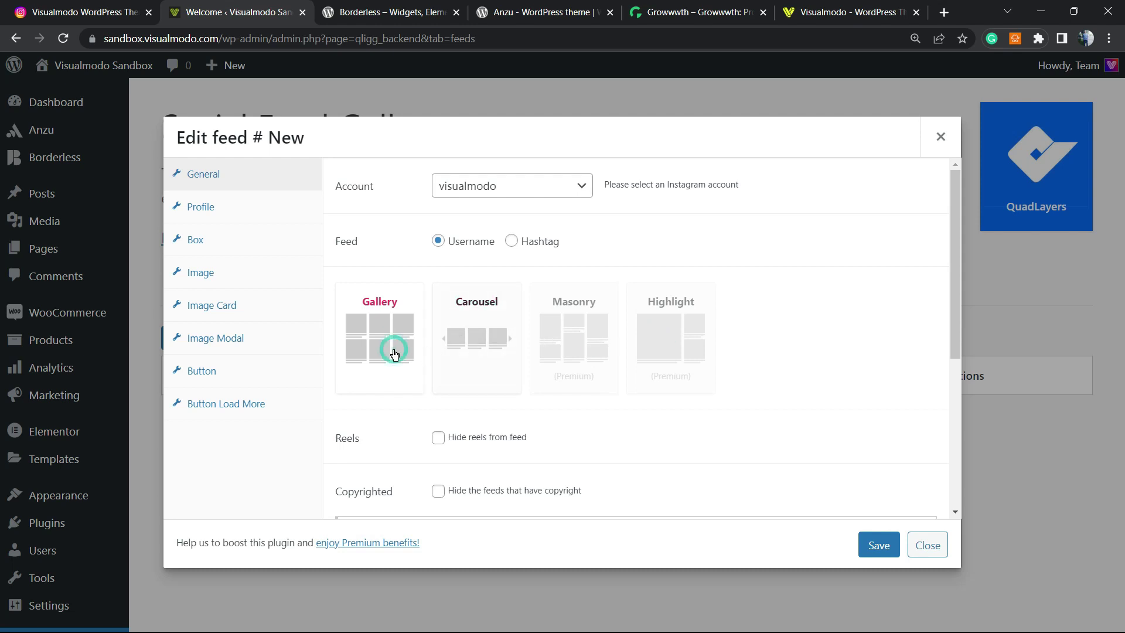
# Step: Save the feed and copy its shortcode [insta-gallery-id="0"]
pyautogui.click(889, 546)
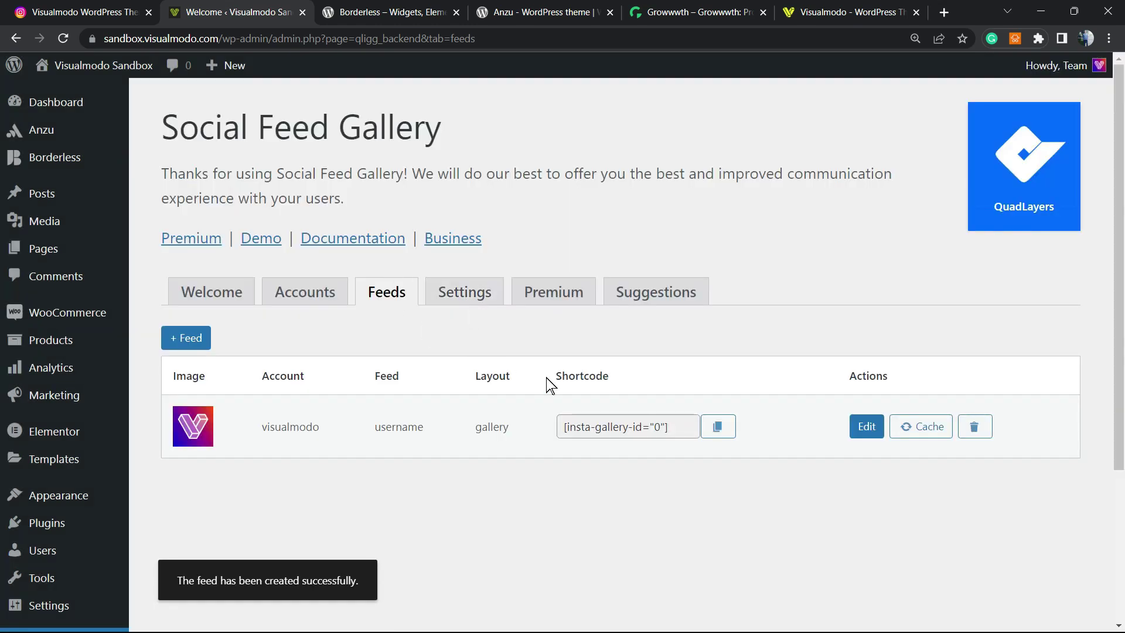
pyautogui.tripleClick(643, 426)
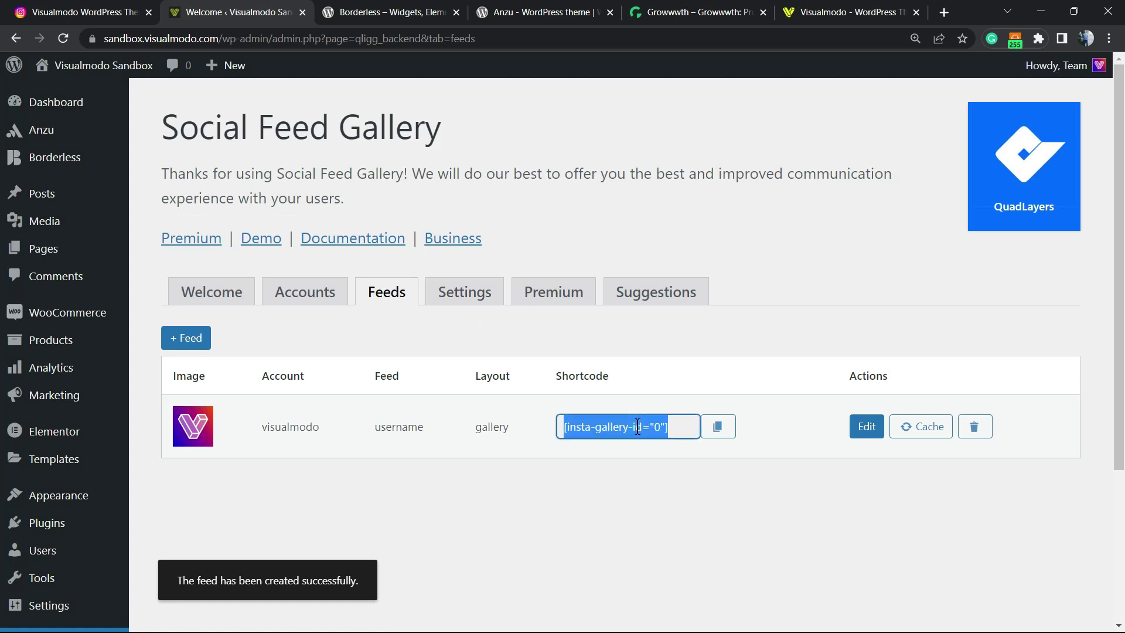
pyautogui.click(707, 430)
# Step: Create a new page and paste the [insta-gallery id="0"] shortcode into its body
pyautogui.moveTo(128, 248)
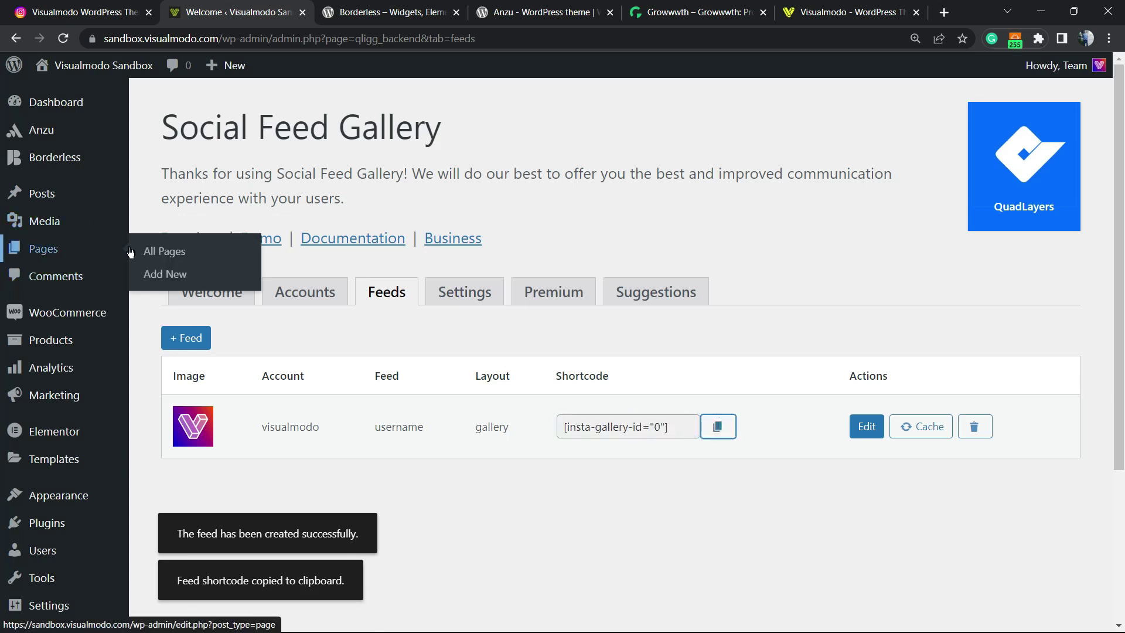
pyautogui.click(184, 280)
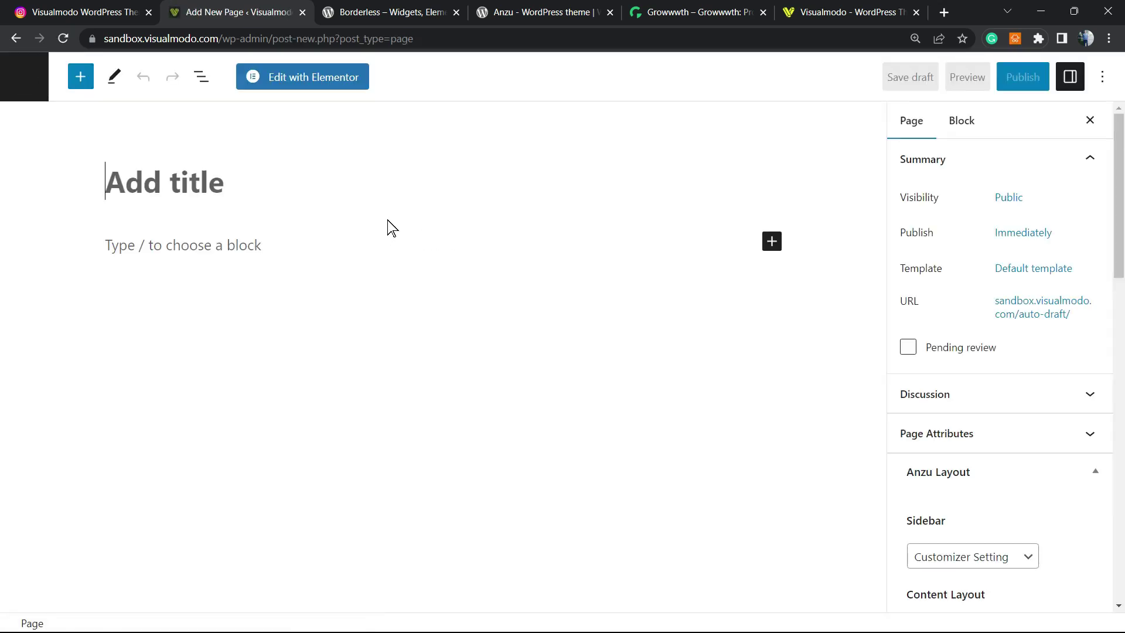
pyautogui.click(315, 242)
pyautogui.hotkey('ctrl', 'v')
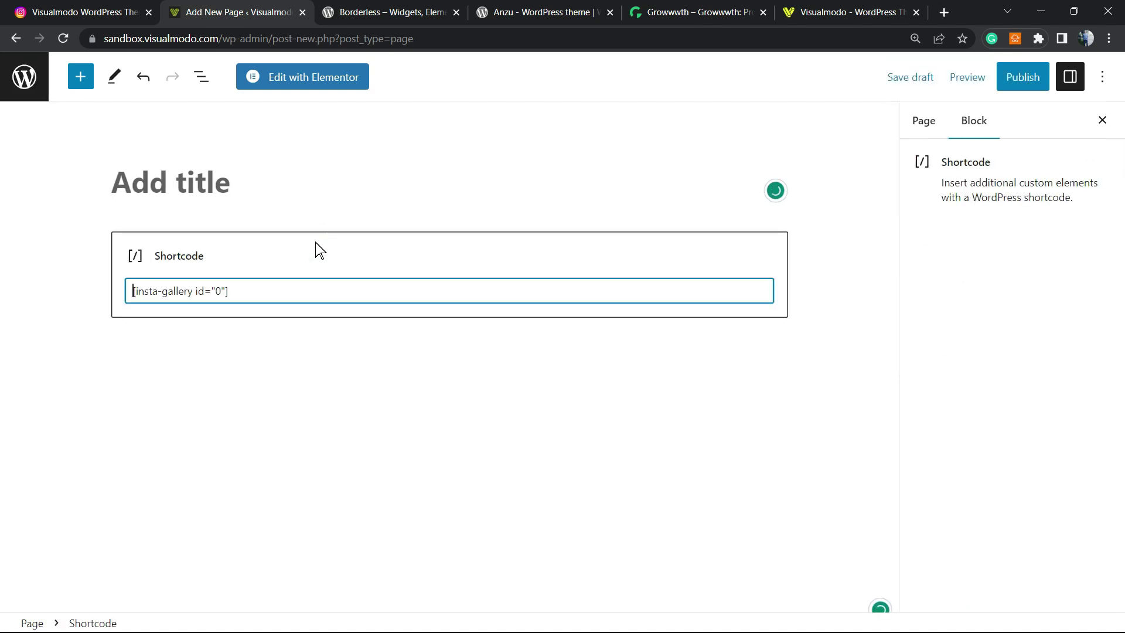
# Step: Preview the page in a new tab
pyautogui.click(254, 175)
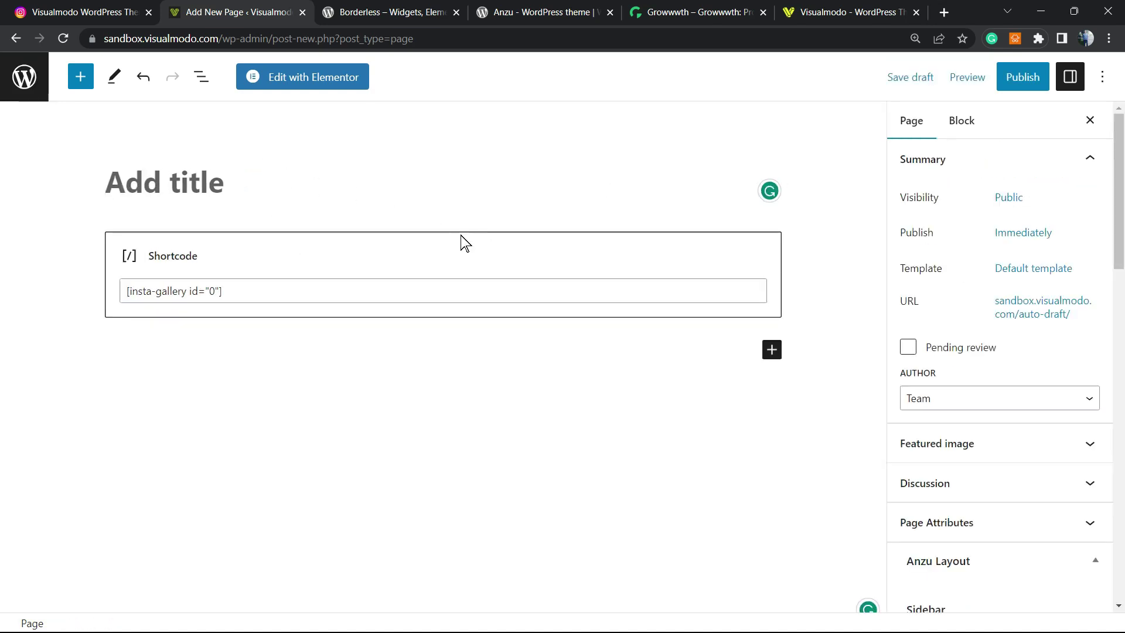
pyautogui.click(965, 77)
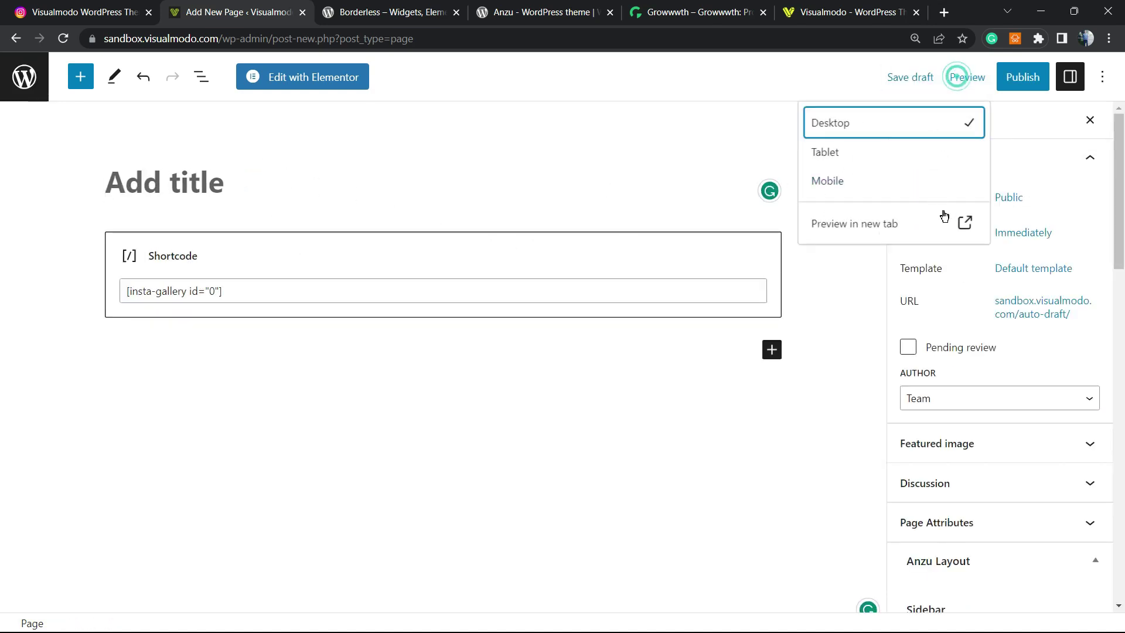
pyautogui.click(922, 223)
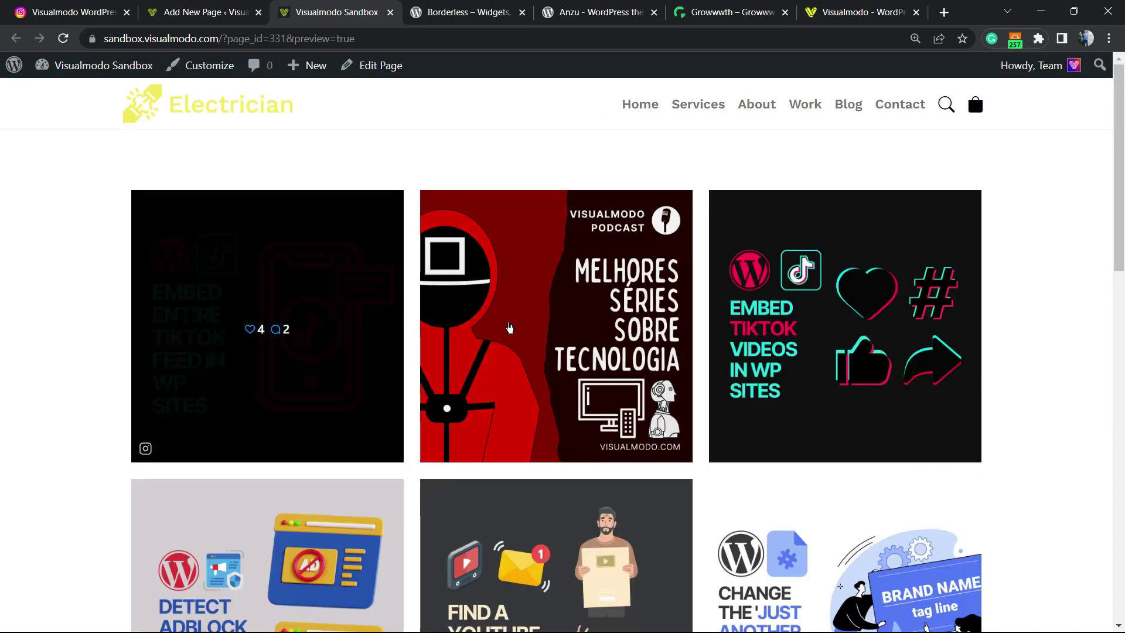
pyautogui.scroll(-1, 783, 313)
pyautogui.scroll(-4, 783, 314)
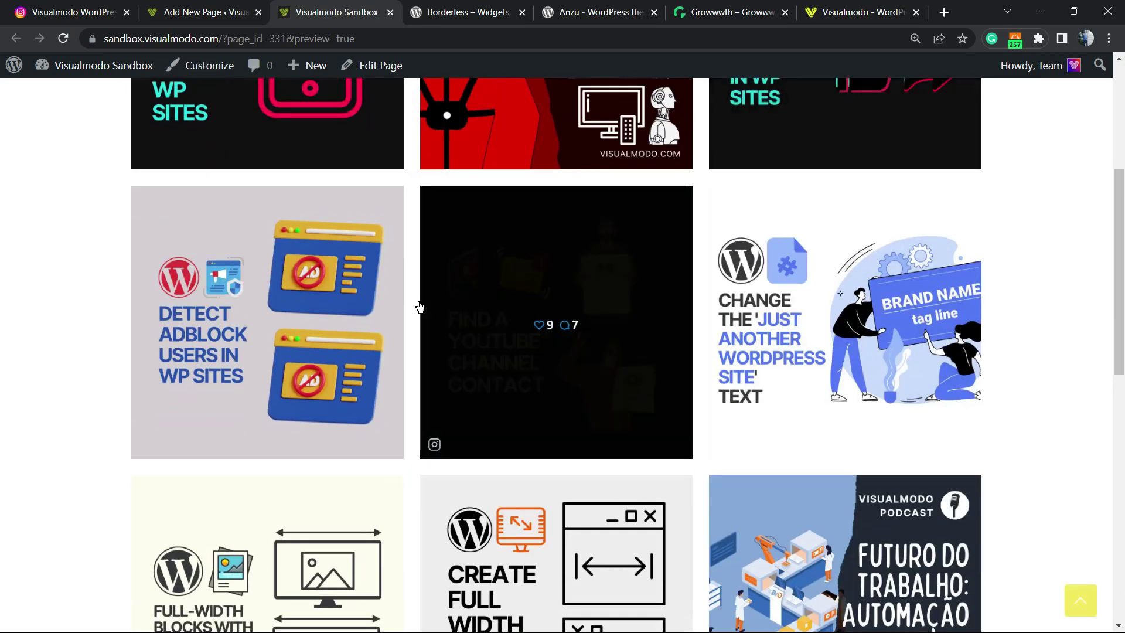
pyautogui.scroll(-4, 864, 292)
pyautogui.scroll(-7, 865, 293)
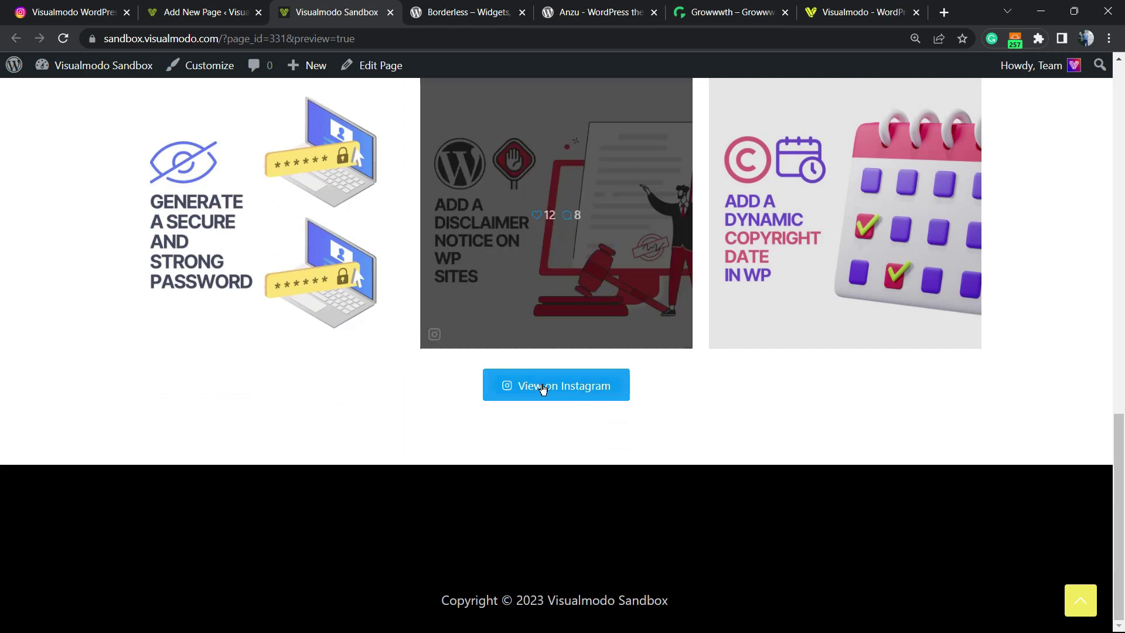
pyautogui.click(544, 389)
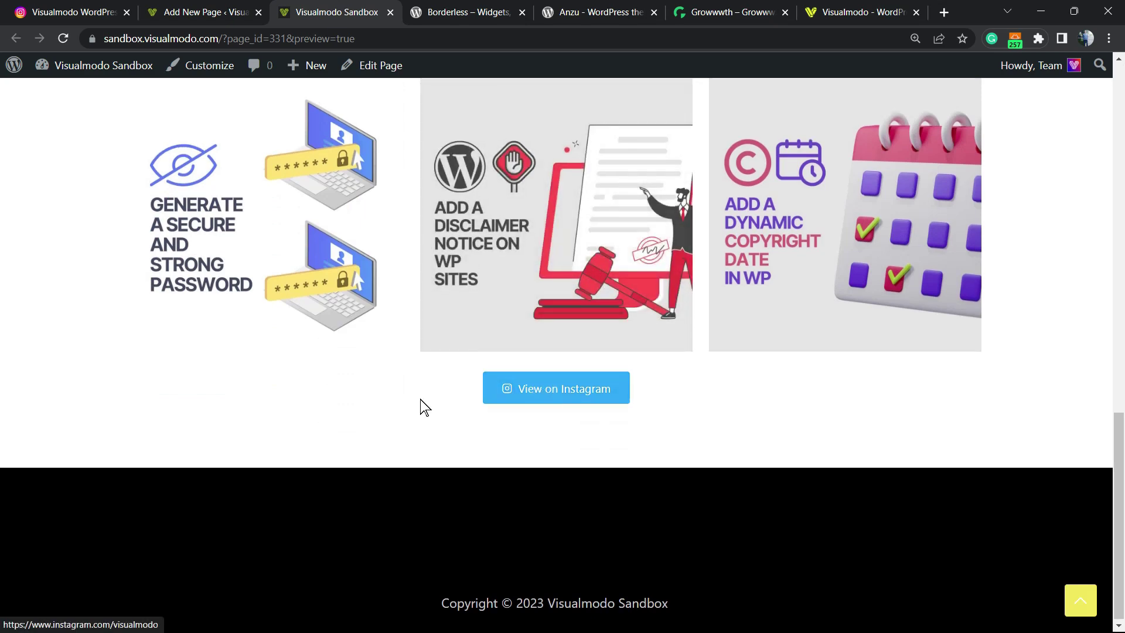
pyautogui.scroll(15, 417, 398)
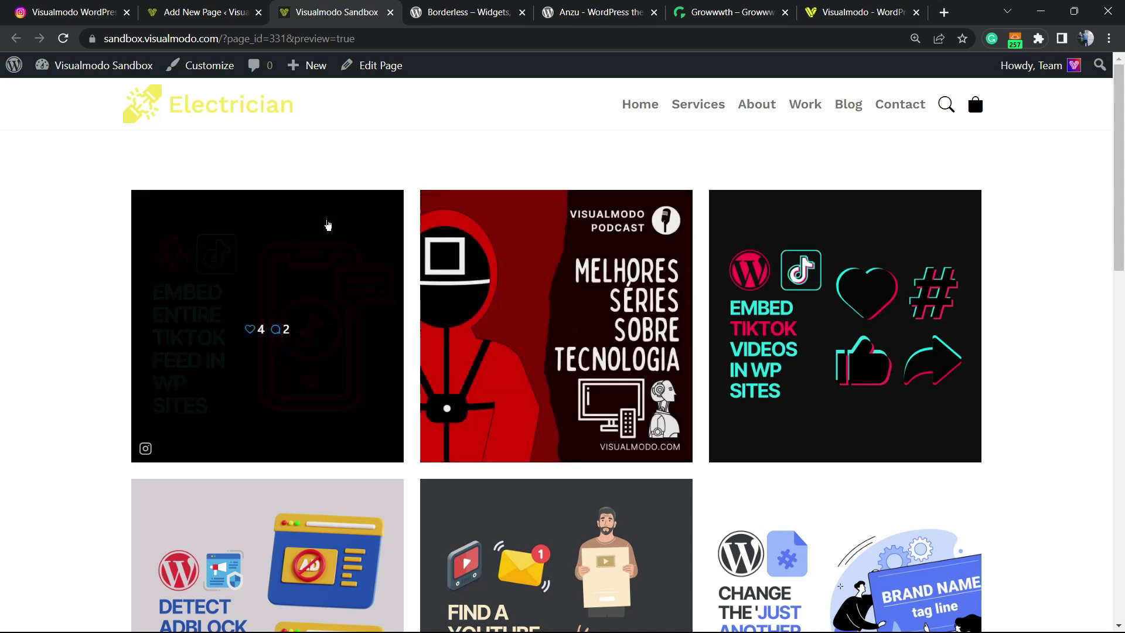
# Step: Publish the shortcode page
pyautogui.click(203, 10)
pyautogui.click(99, 7)
pyautogui.click(144, 10)
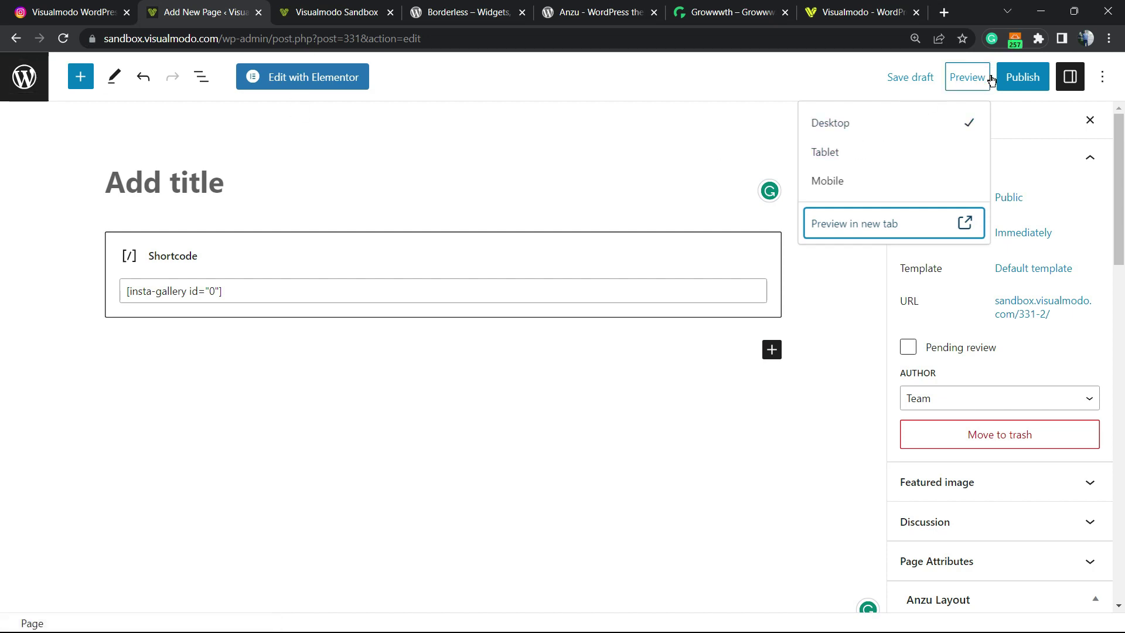
pyautogui.click(1022, 77)
pyautogui.click(990, 79)
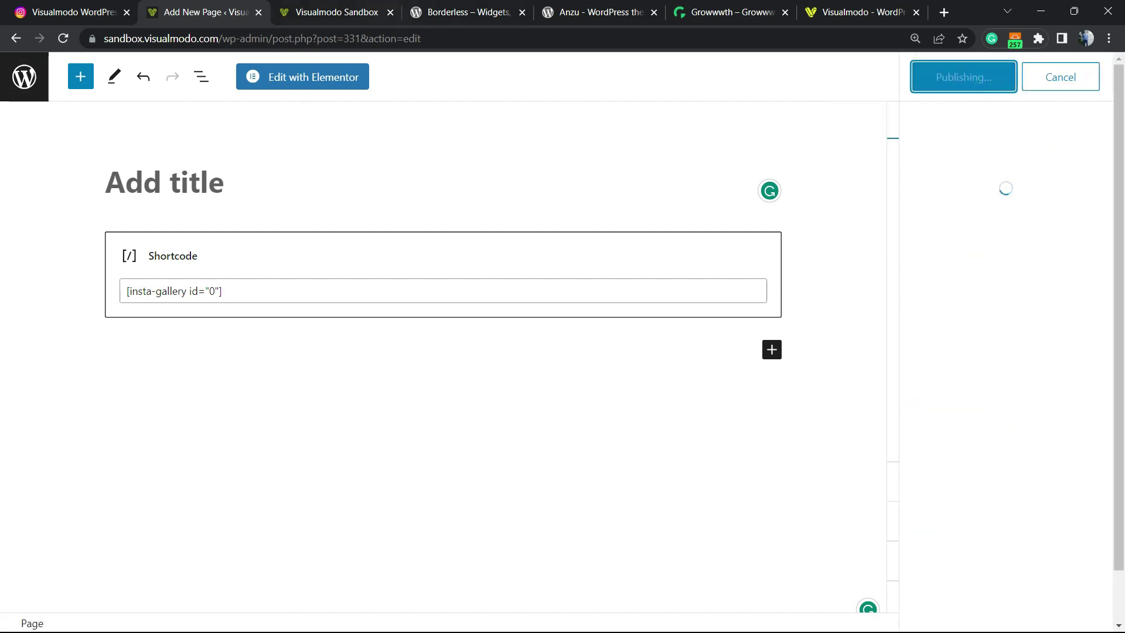
# Step: Open the live page in a new tab and go back to the Pages list
pyautogui.click(336, 12)
pyautogui.click(205, 11)
pyautogui.rightClick(163, 578)
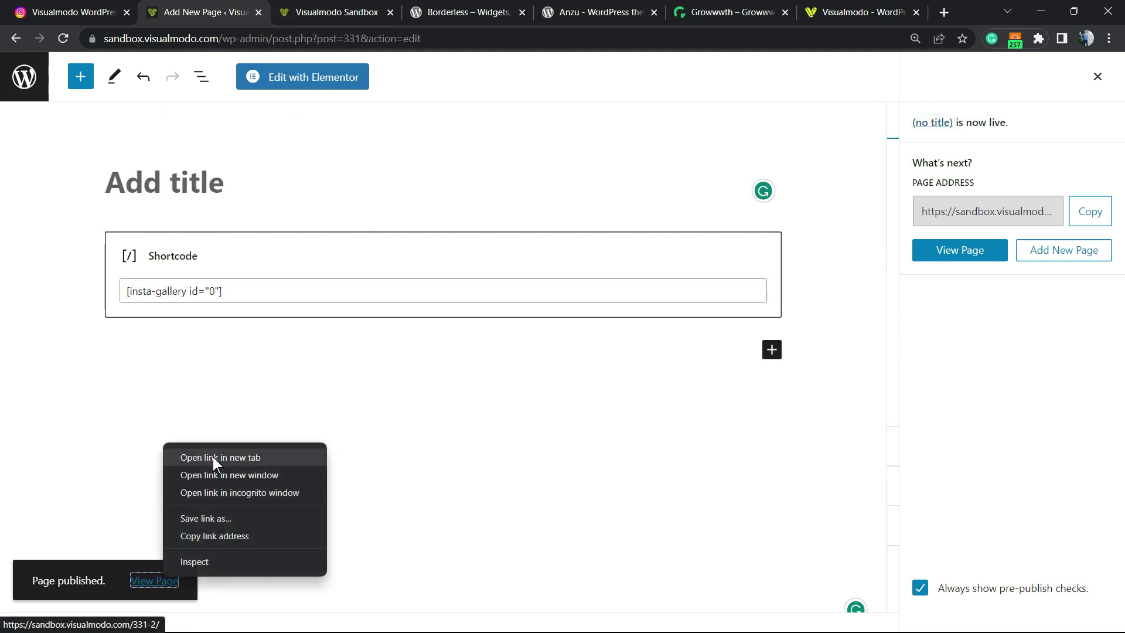
pyautogui.click(199, 456)
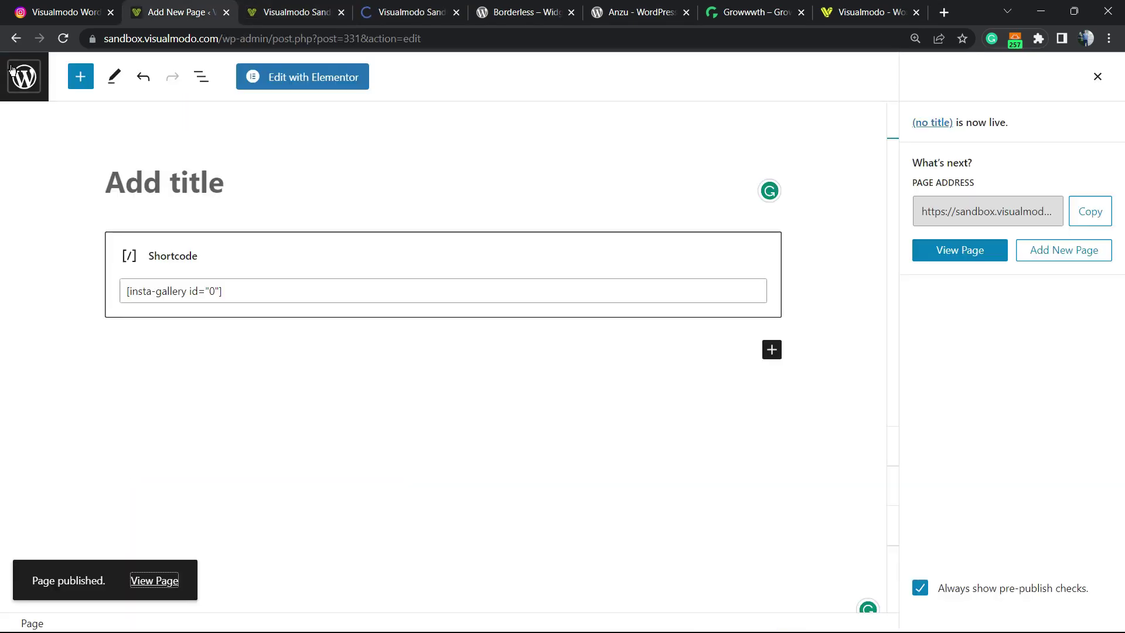
pyautogui.click(13, 70)
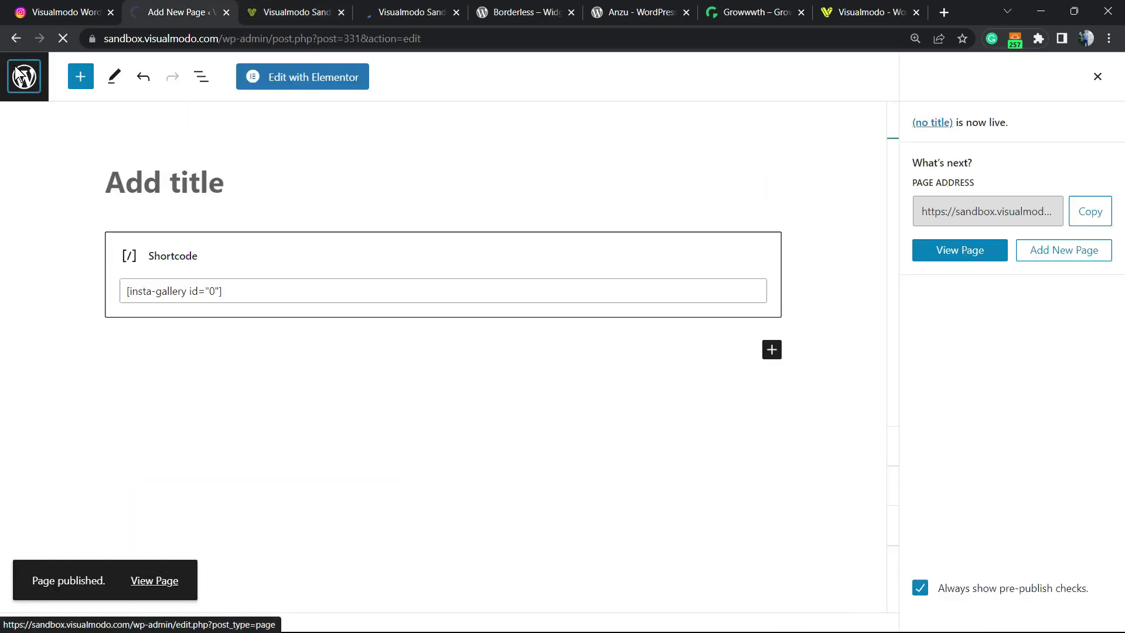
# Step: Edit feed #0 in Social Feed Gallery, switch its layout to Carousel, and save
pyautogui.scroll(-7, 212, 214)
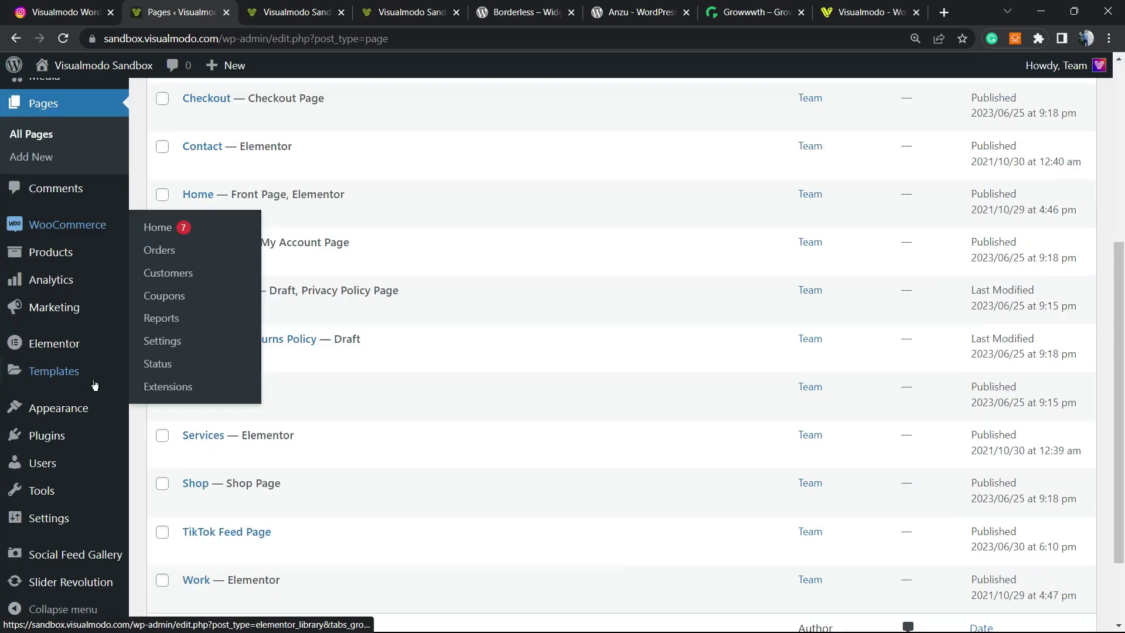
pyautogui.click(82, 554)
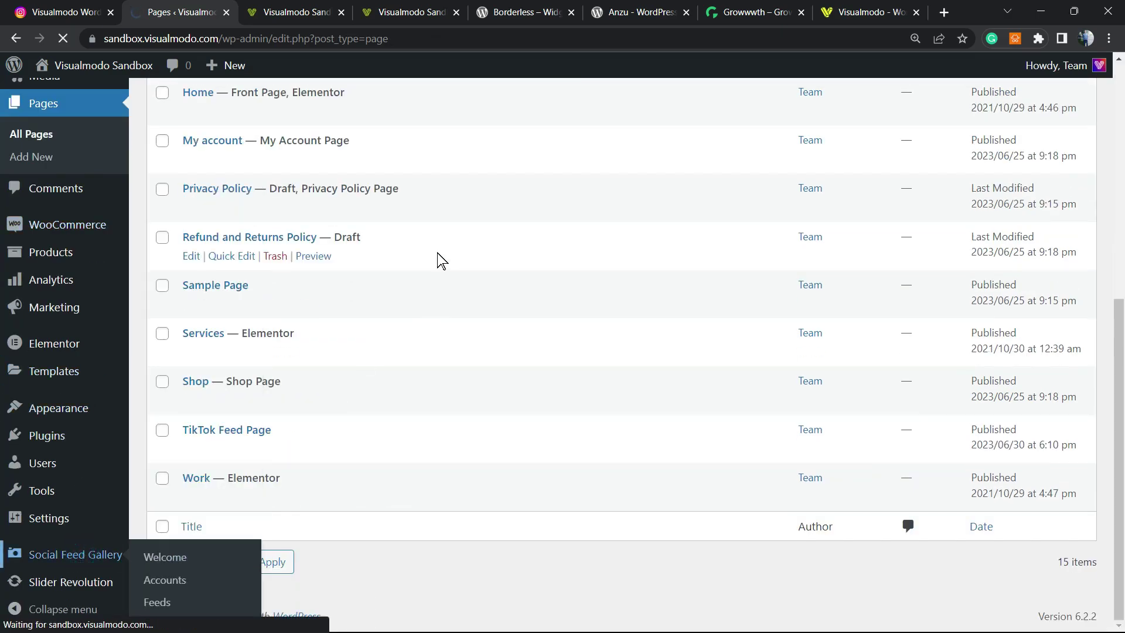
pyautogui.scroll(-1, 354, 215)
pyautogui.scroll(-2, 354, 215)
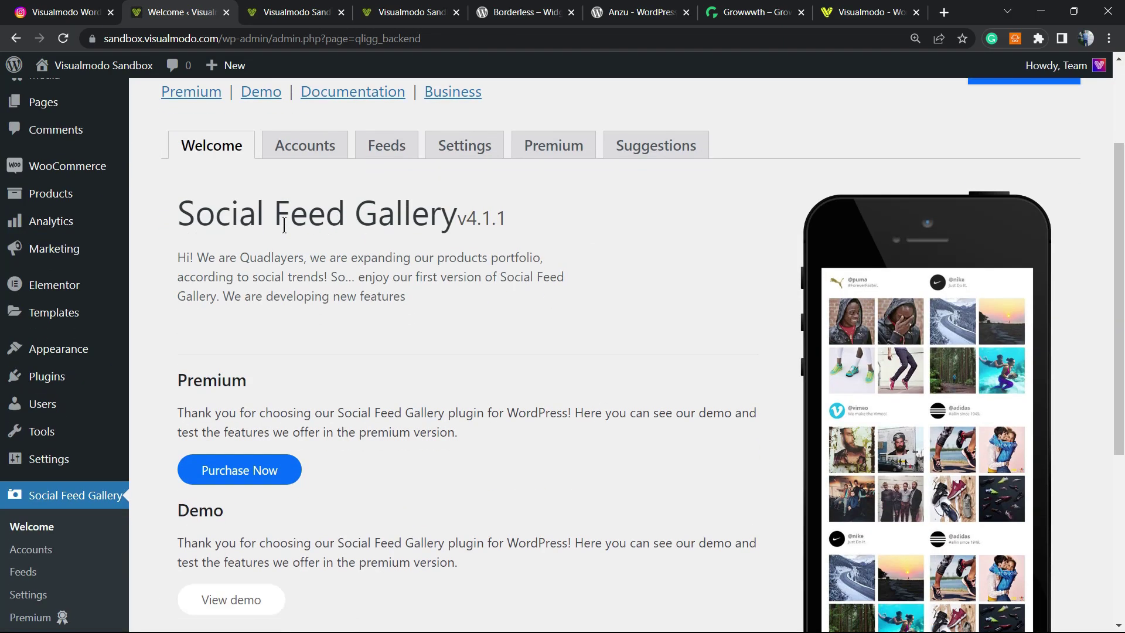
pyautogui.scroll(3, 336, 273)
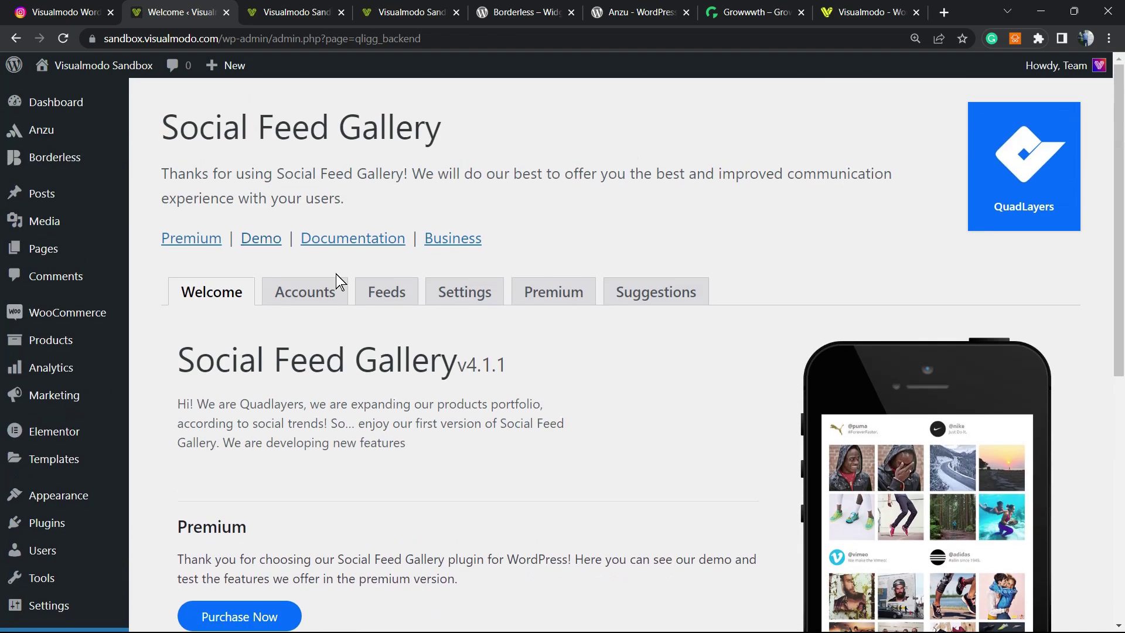
pyautogui.click(392, 294)
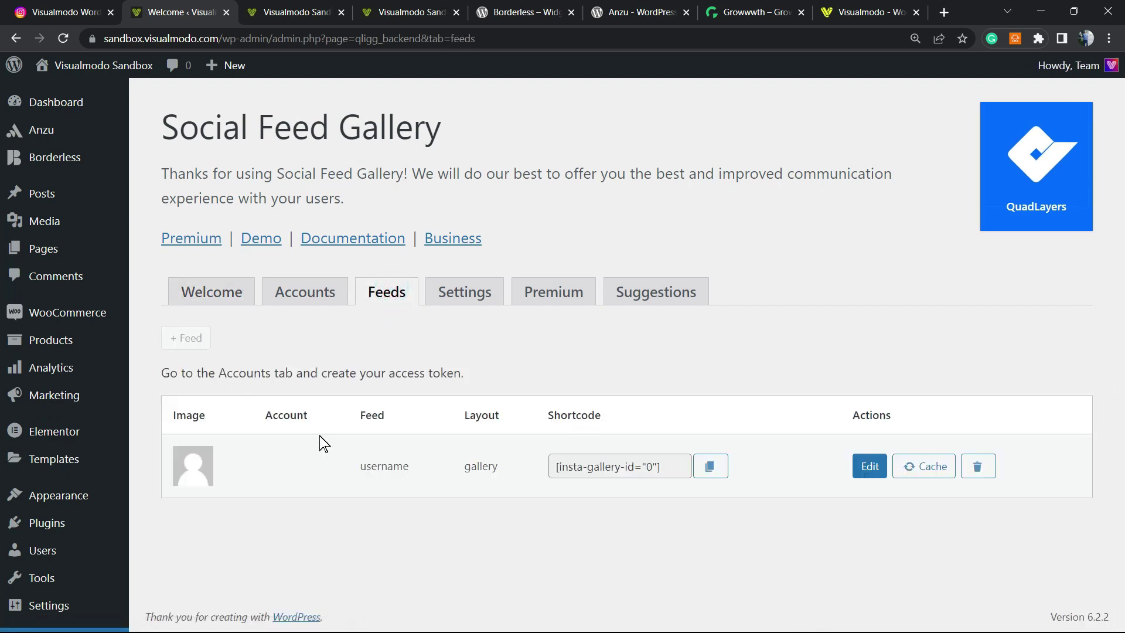
pyautogui.click(873, 425)
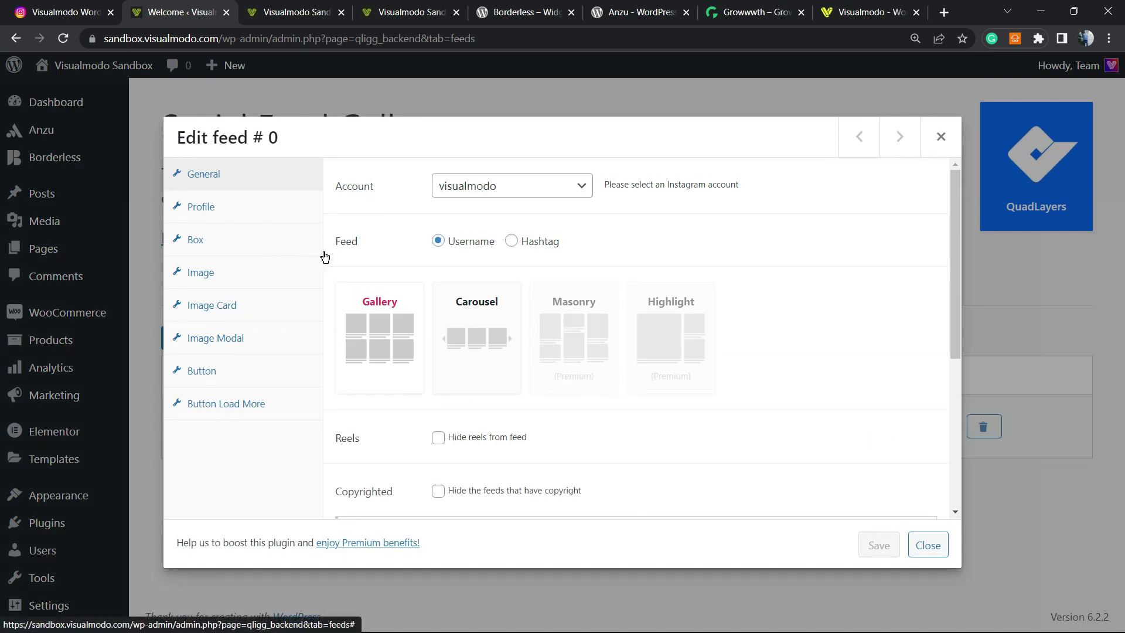
pyautogui.click(465, 303)
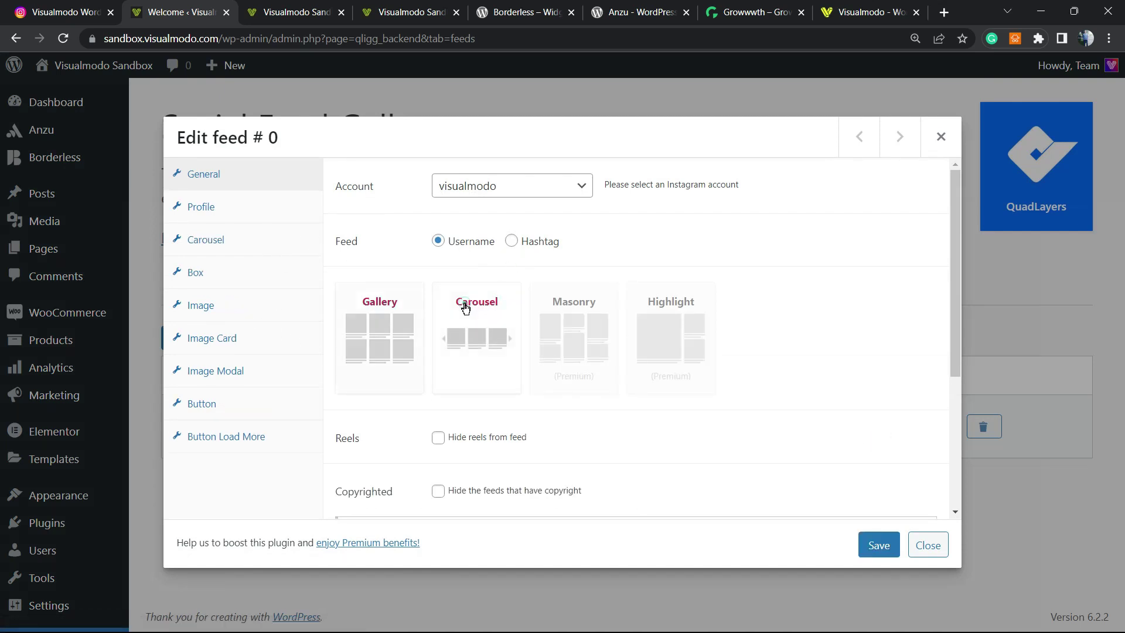
pyautogui.click(879, 545)
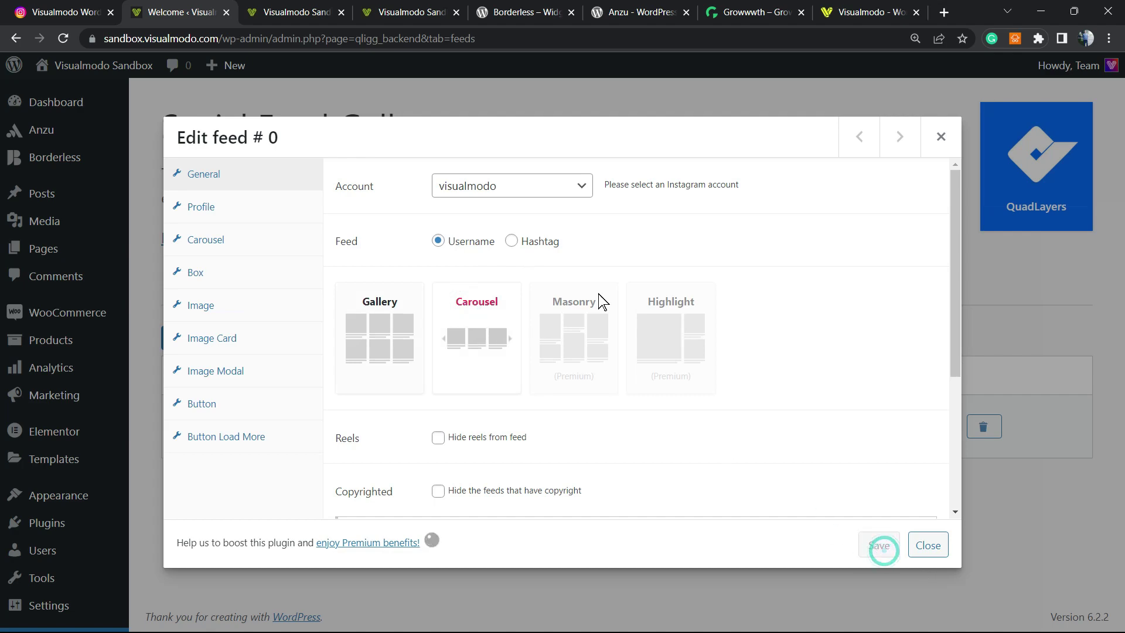
pyautogui.click(290, 12)
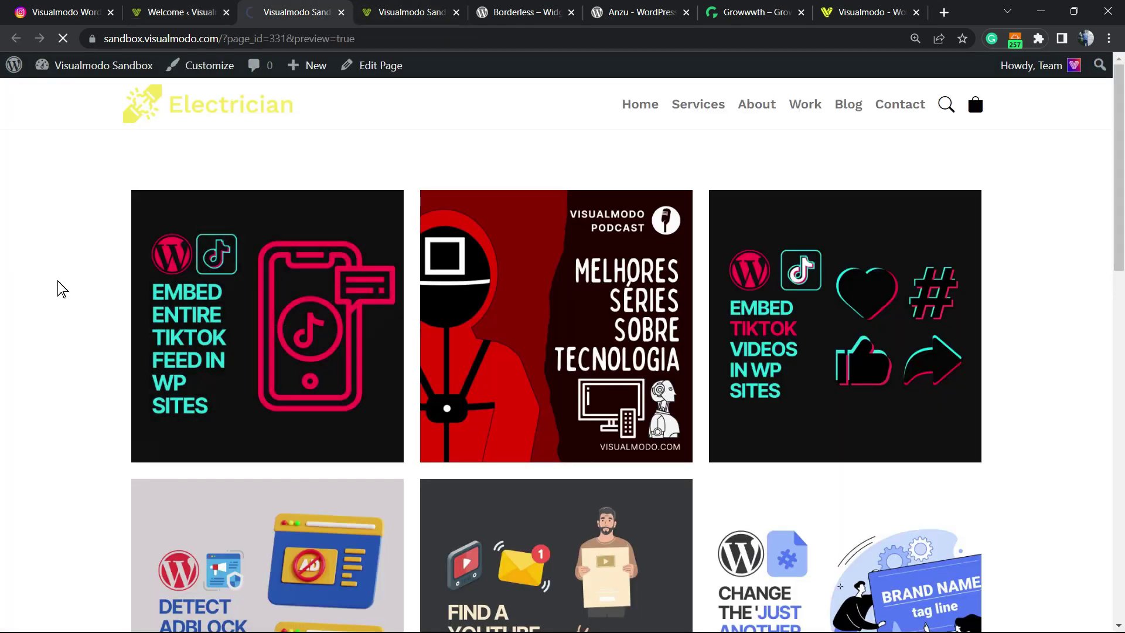
# Step: Reload the preview and advance the Instagram carousel three times
pyautogui.press('F5')
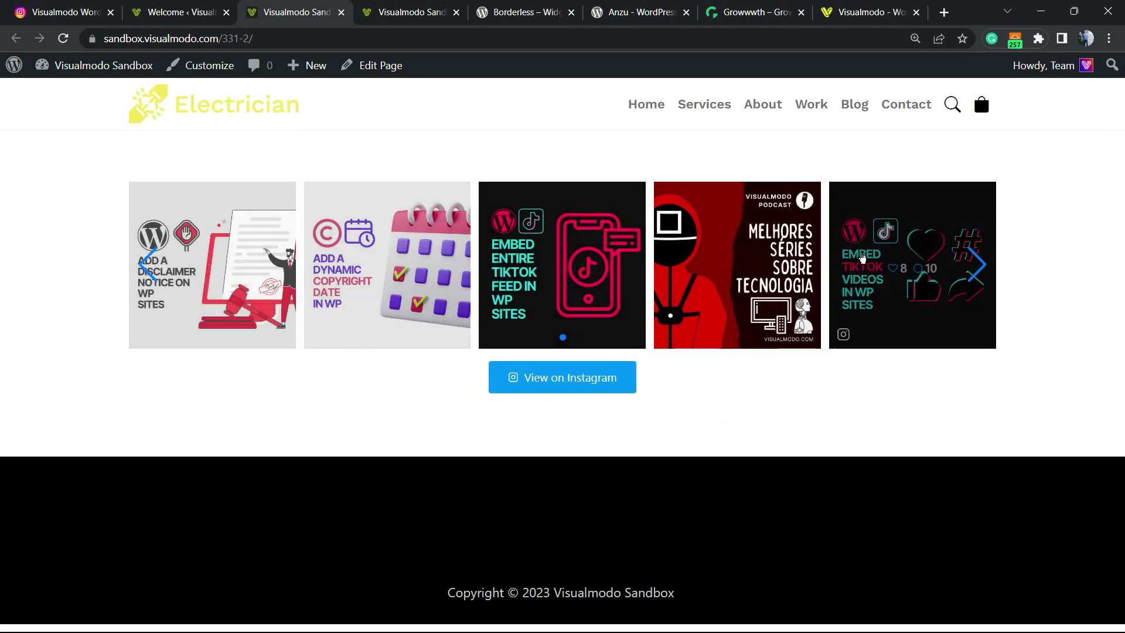
pyautogui.click(977, 271)
pyautogui.click(977, 271)
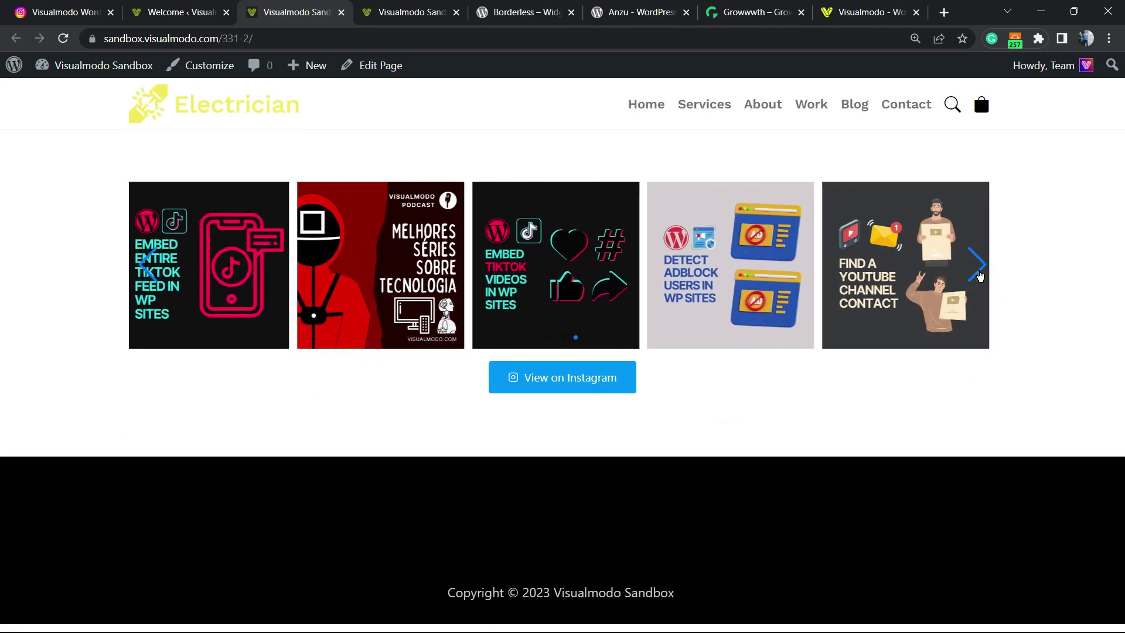
pyautogui.click(976, 271)
pyautogui.click(977, 271)
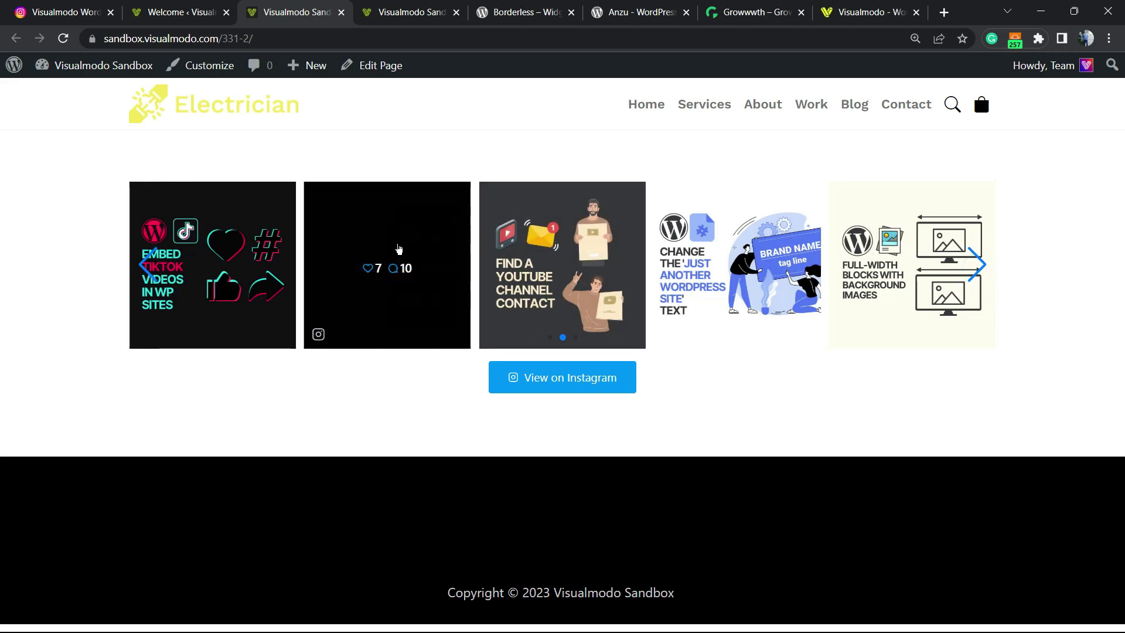
pyautogui.click(176, 11)
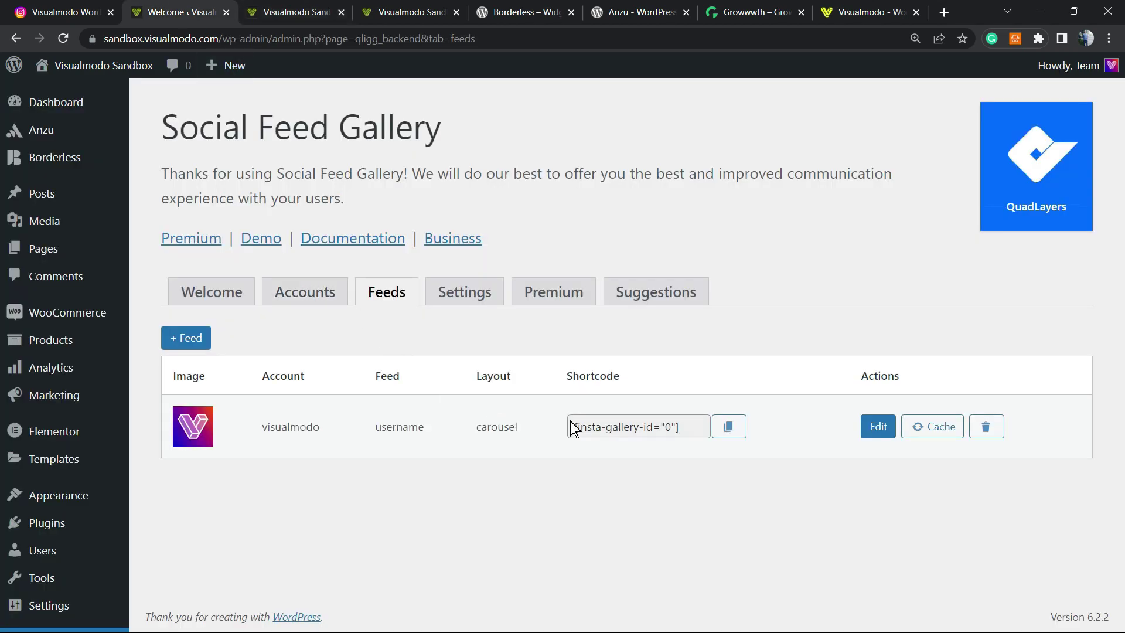
# Step: Review the visualmodo feed's Profile, Carousel, Box, Image and Image Card settings
pyautogui.click(877, 425)
pyautogui.click(228, 208)
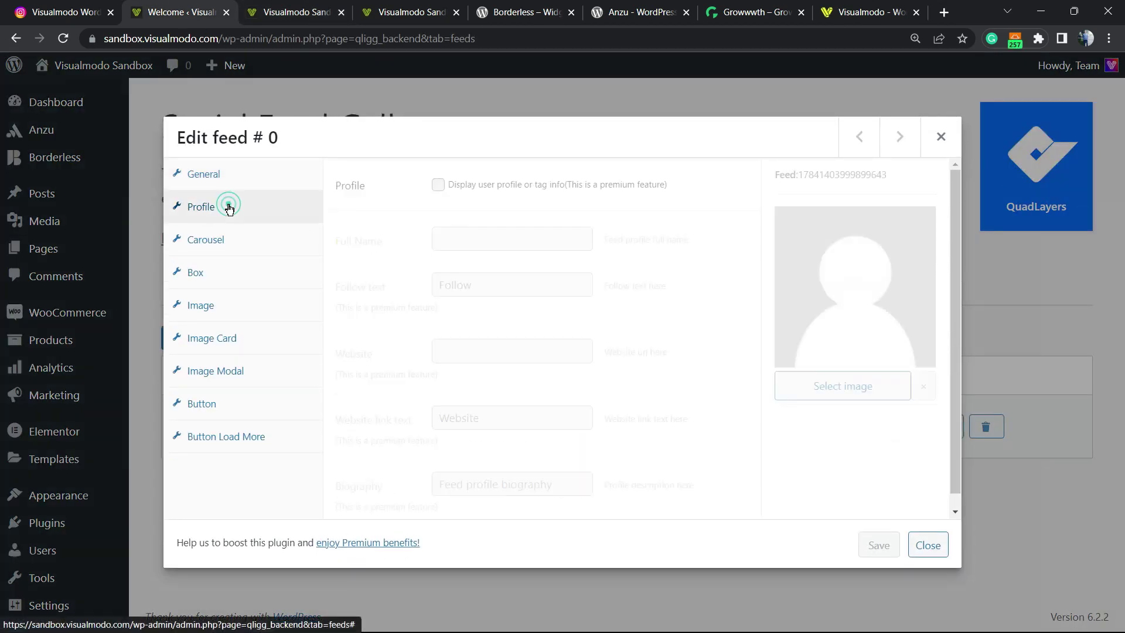
pyautogui.click(247, 246)
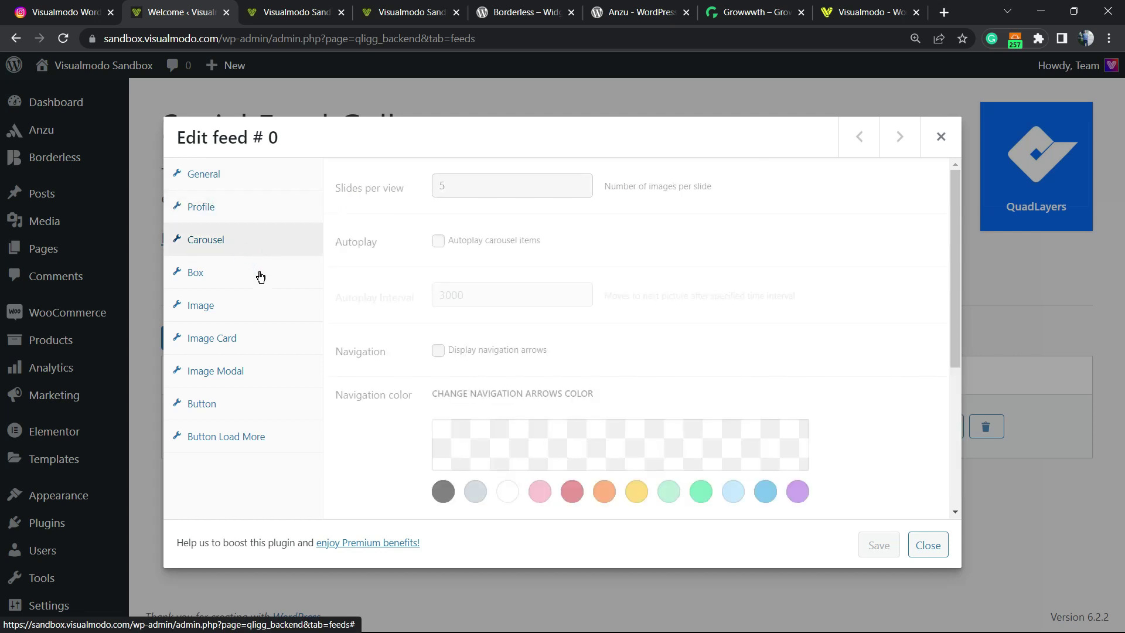
pyautogui.click(255, 272)
pyautogui.click(254, 314)
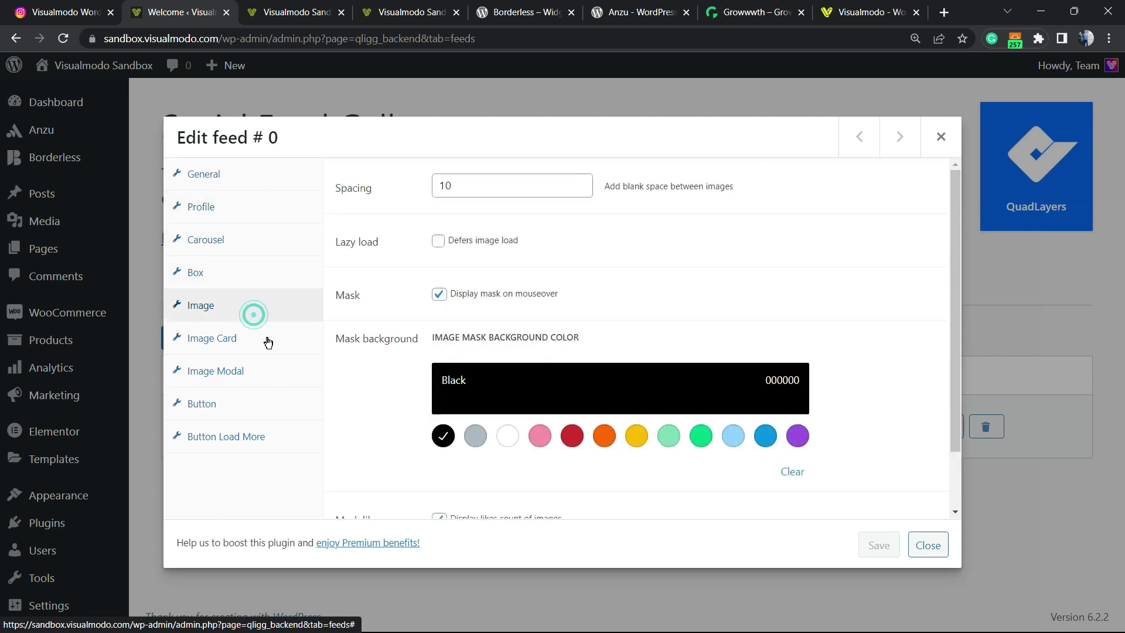
pyautogui.click(261, 346)
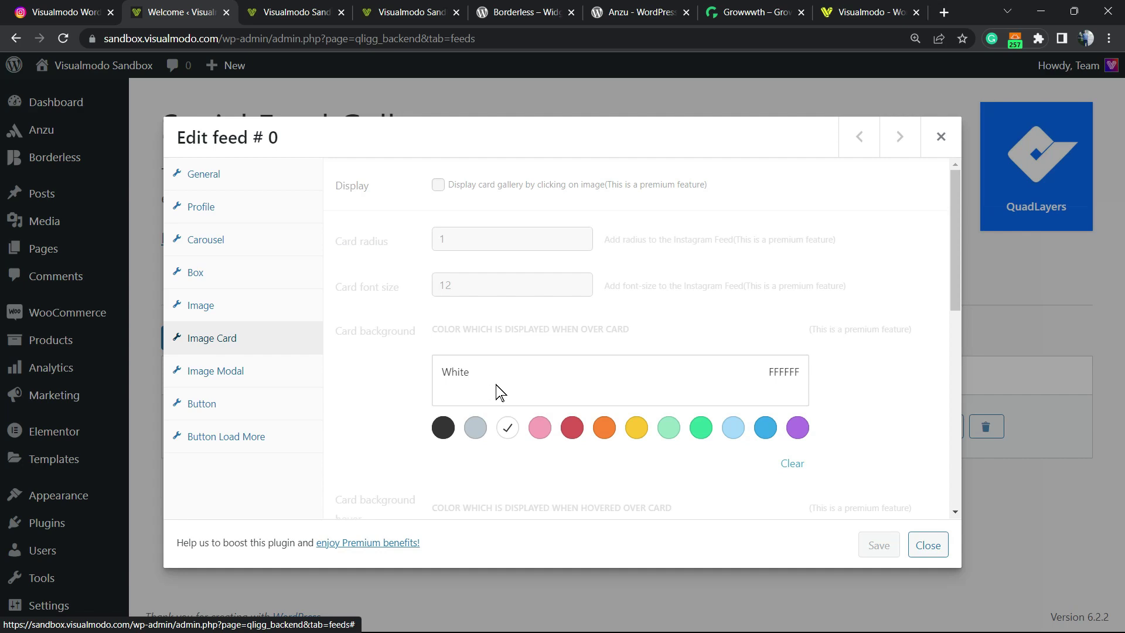
pyautogui.scroll(-5, 500, 393)
pyautogui.scroll(4, 582, 427)
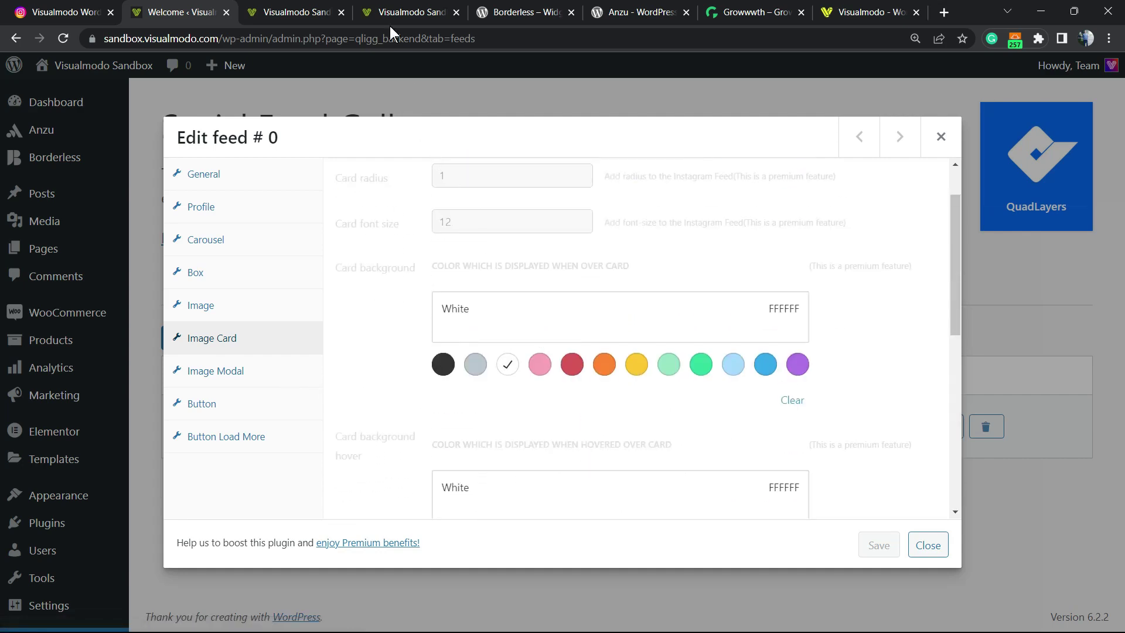
pyautogui.click(289, 13)
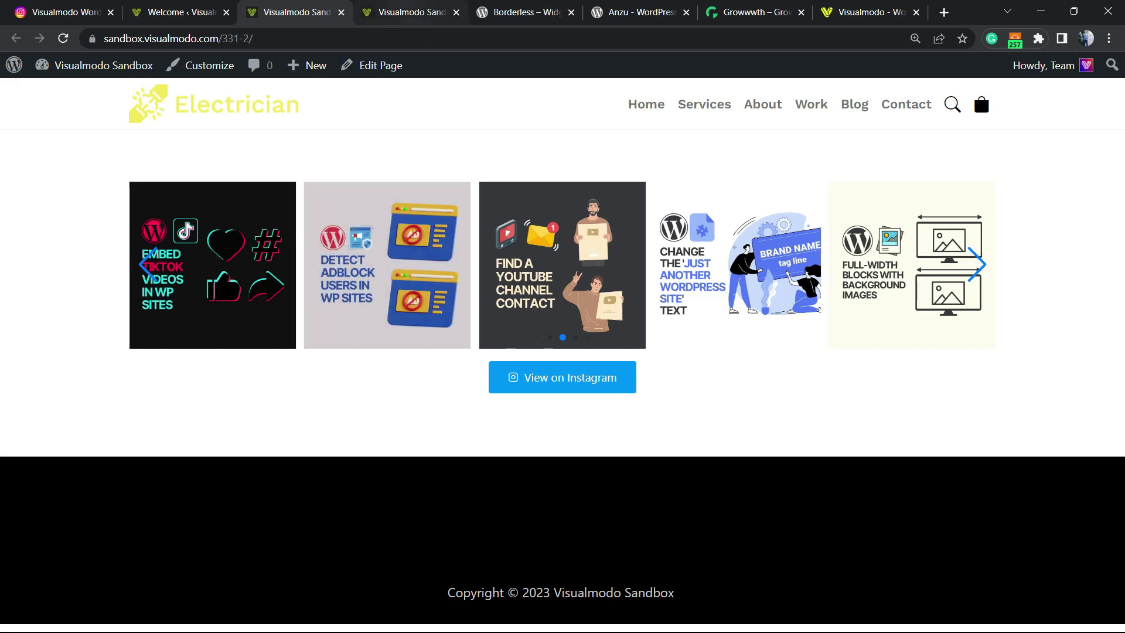
pyautogui.hotkey('ctrl', 'Tab')
pyautogui.hotkey('ctrl', 'Tab')
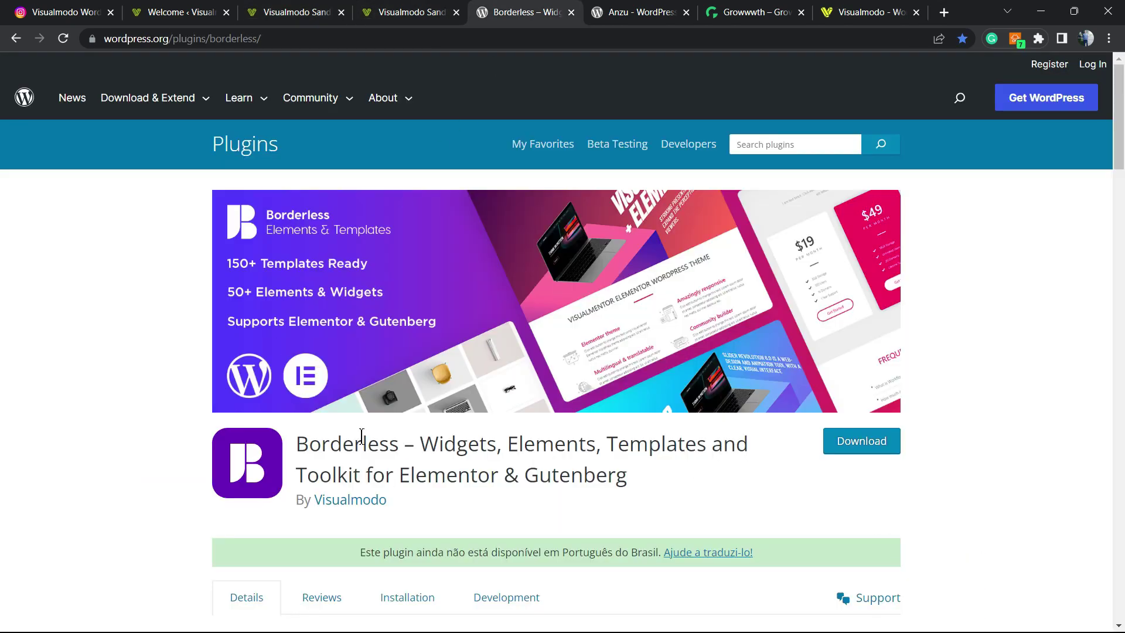
# Step: Select the Borderless plugin title, glance at the Anzu theme page, then bring up the Growwwth site
pyautogui.tripleClick(361, 437)
pyautogui.click(539, 445)
pyautogui.hotkey('ctrl', 'Tab')
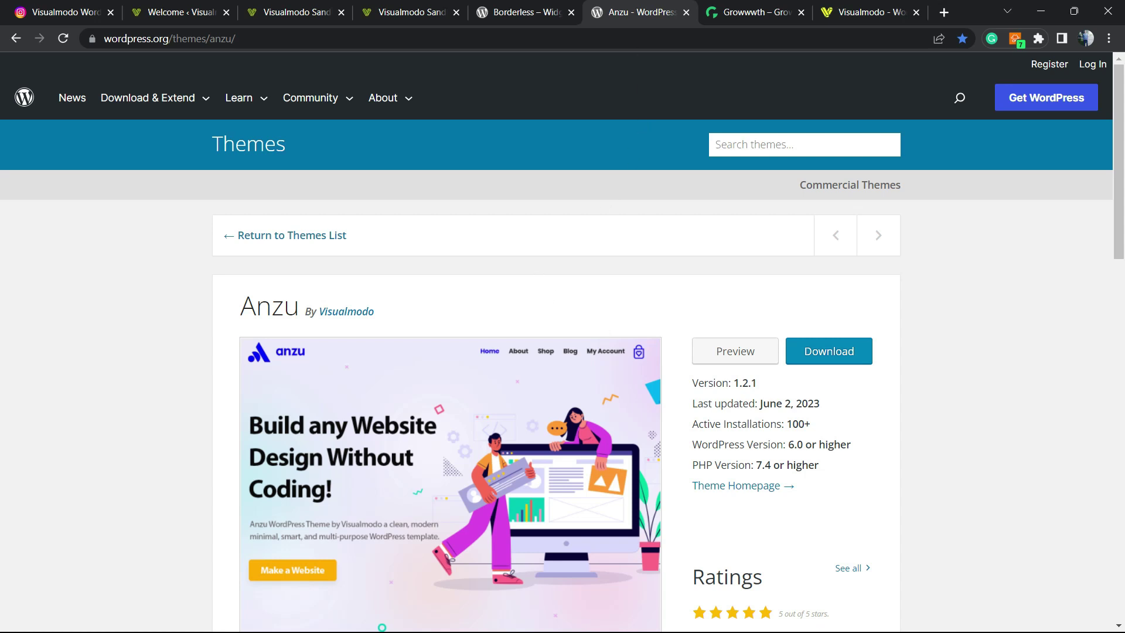
pyautogui.click(743, 8)
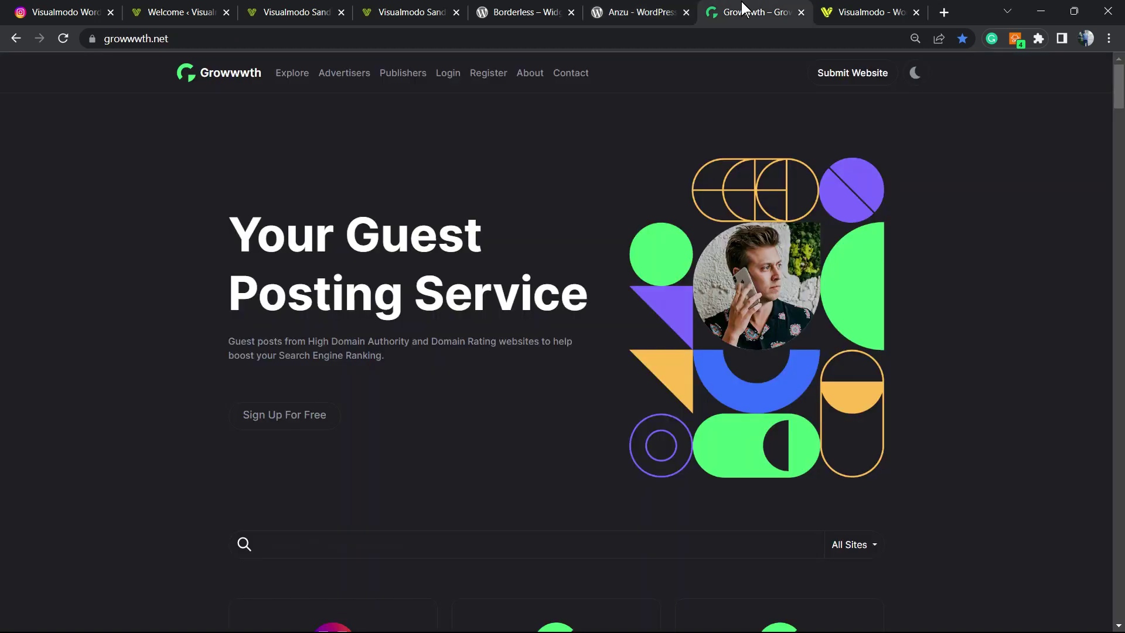
# Step: Highlight the growwwth.net domain, scroll through the guest-posting site cards, then go to Visualmodo
pyautogui.click(145, 39)
pyautogui.doubleClick(146, 39)
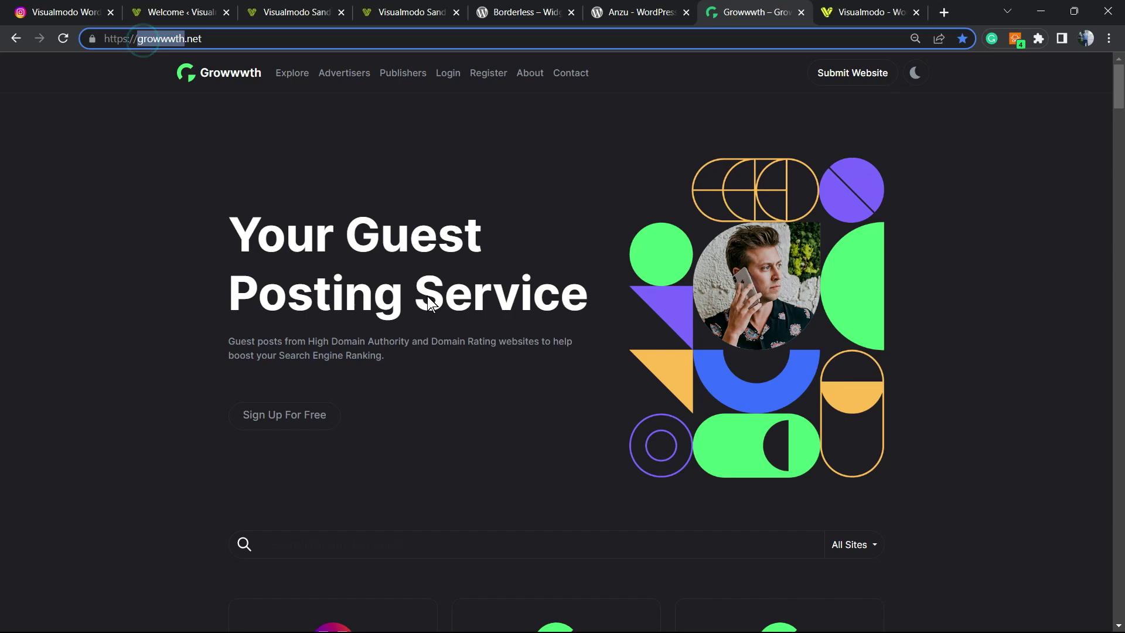
pyautogui.scroll(-10, 434, 302)
pyautogui.scroll(7, 449, 373)
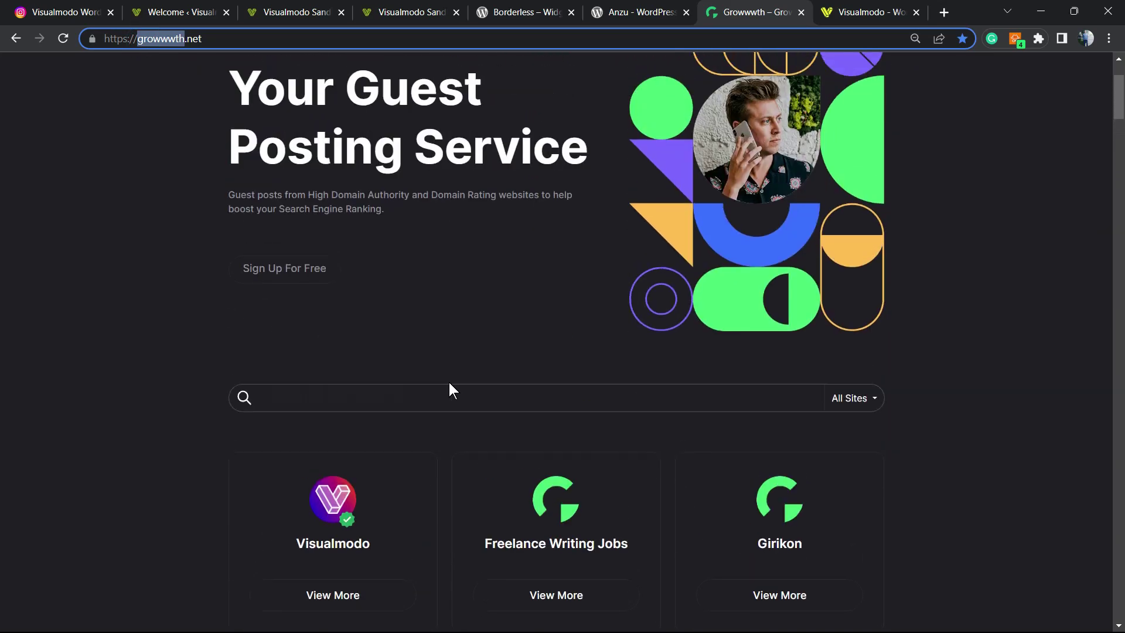
pyautogui.scroll(-7, 448, 380)
pyautogui.scroll(2, 448, 381)
pyautogui.scroll(-2, 448, 380)
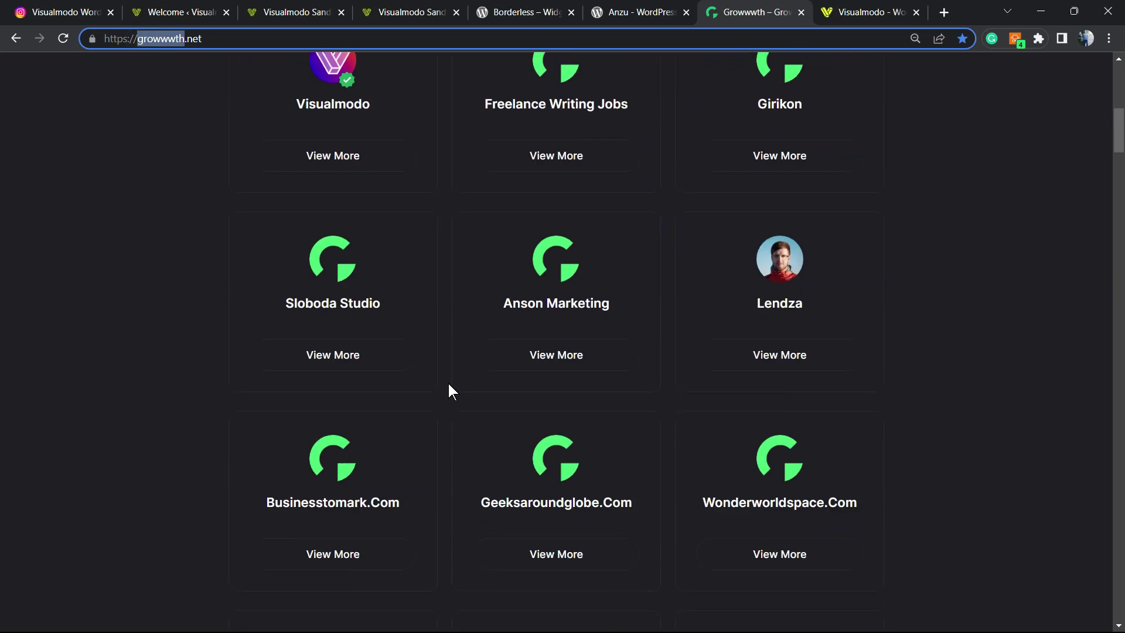
pyautogui.scroll(-5, 435, 375)
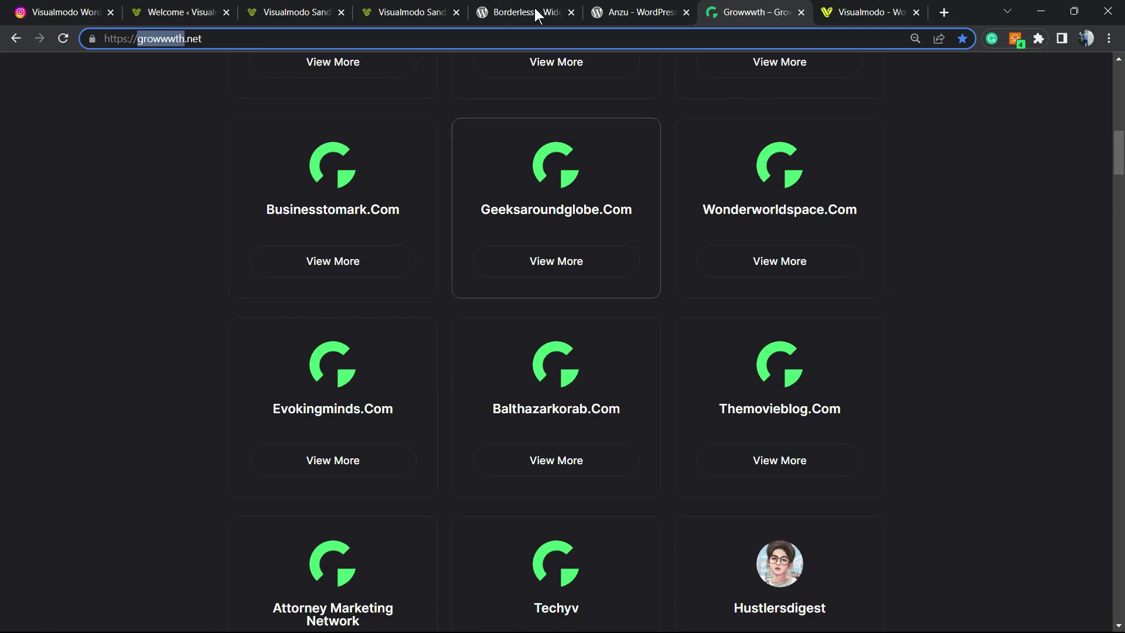
pyautogui.hotkey('ctrl', 'Tab')
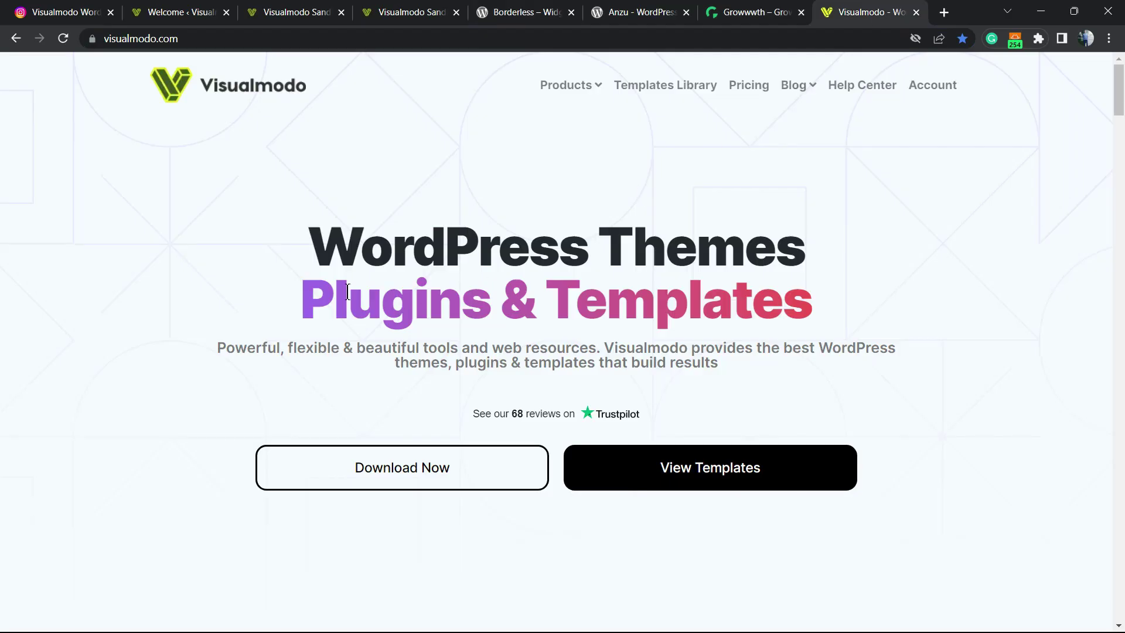
# Step: Open Visualmodo's Templates Library and scroll past Recruiting, Hotel and Travel Agency to Steak House
pyautogui.click(661, 91)
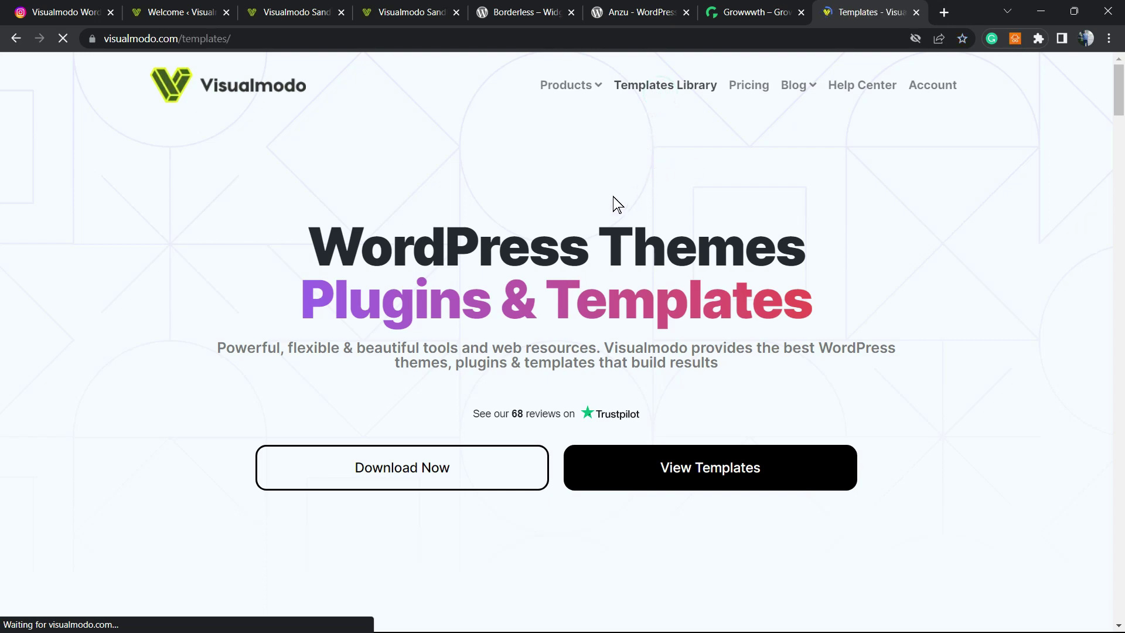
pyautogui.scroll(-7, 504, 328)
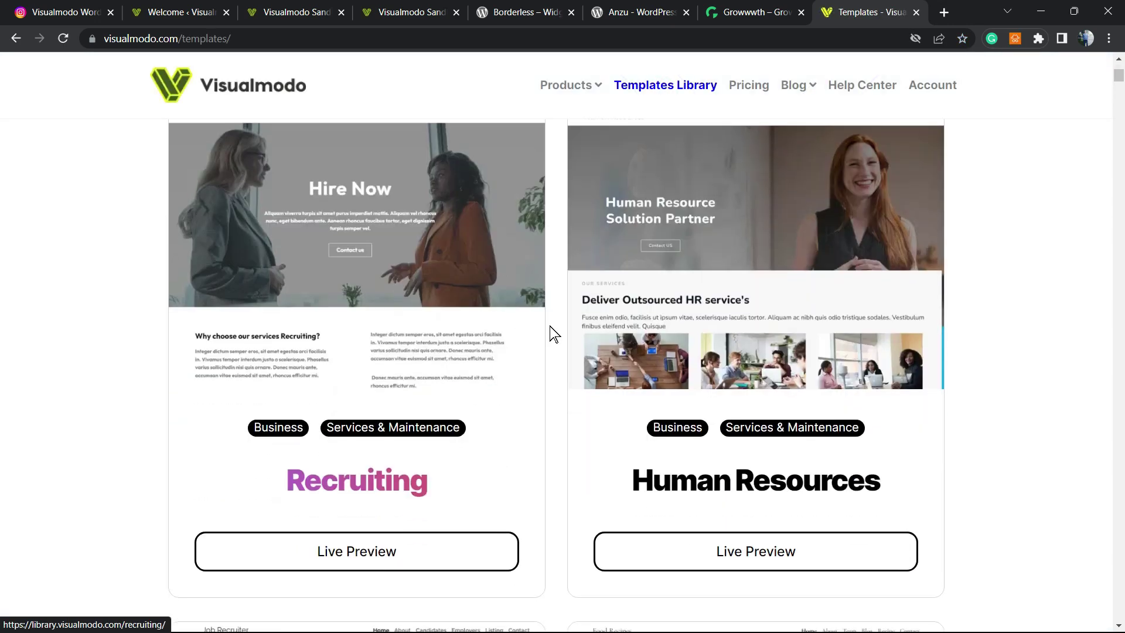
pyautogui.scroll(-2, 561, 370)
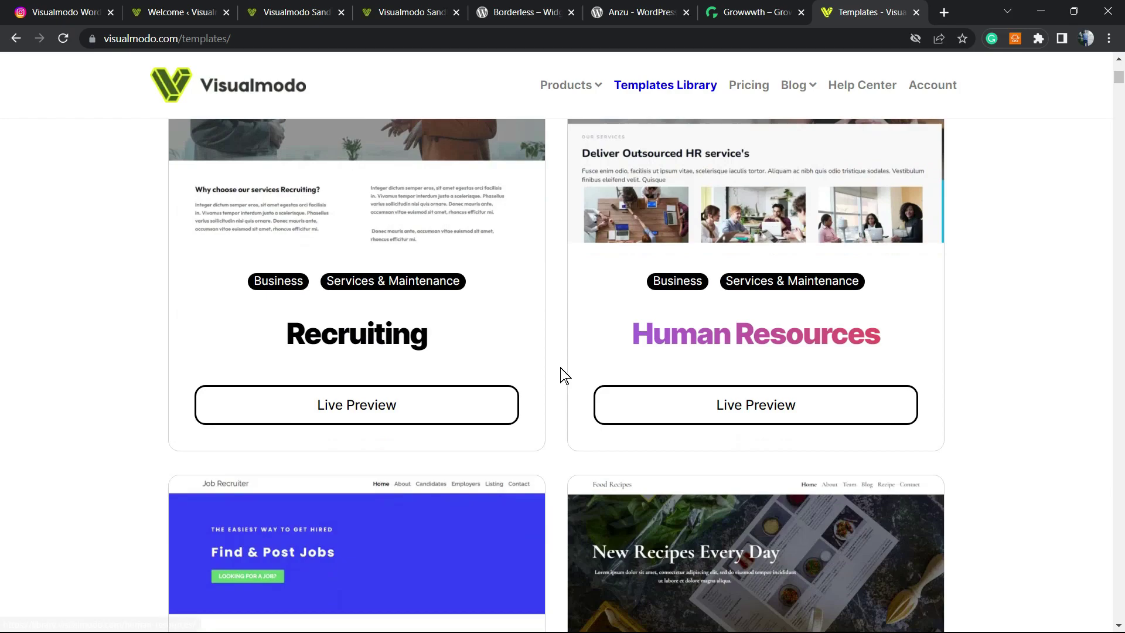
pyautogui.scroll(-5, 561, 373)
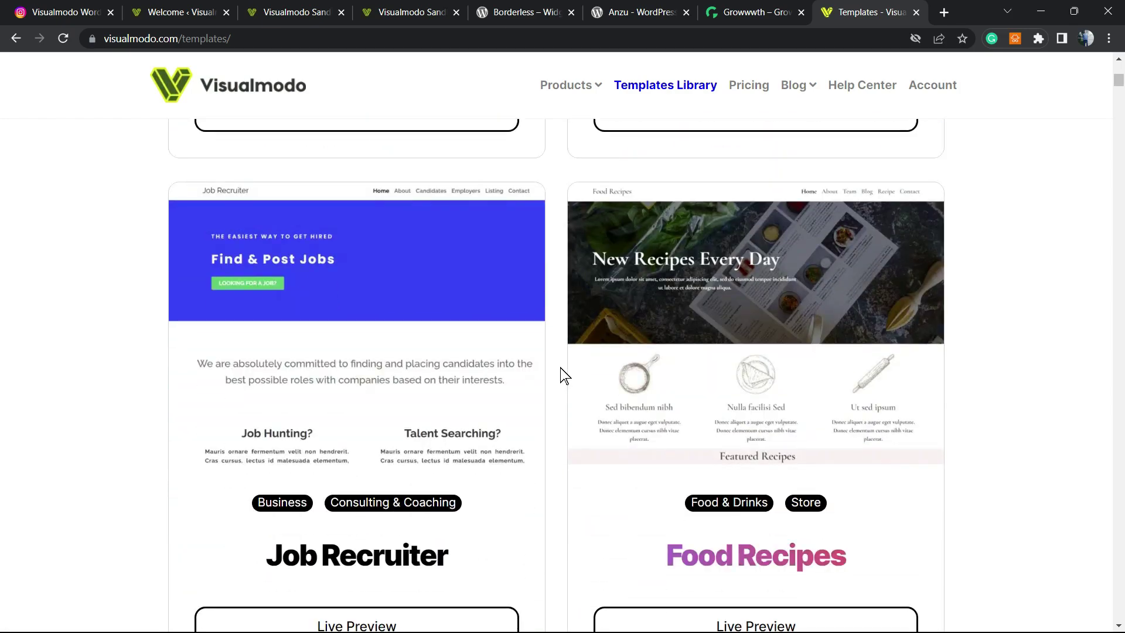
pyautogui.scroll(-20, 564, 371)
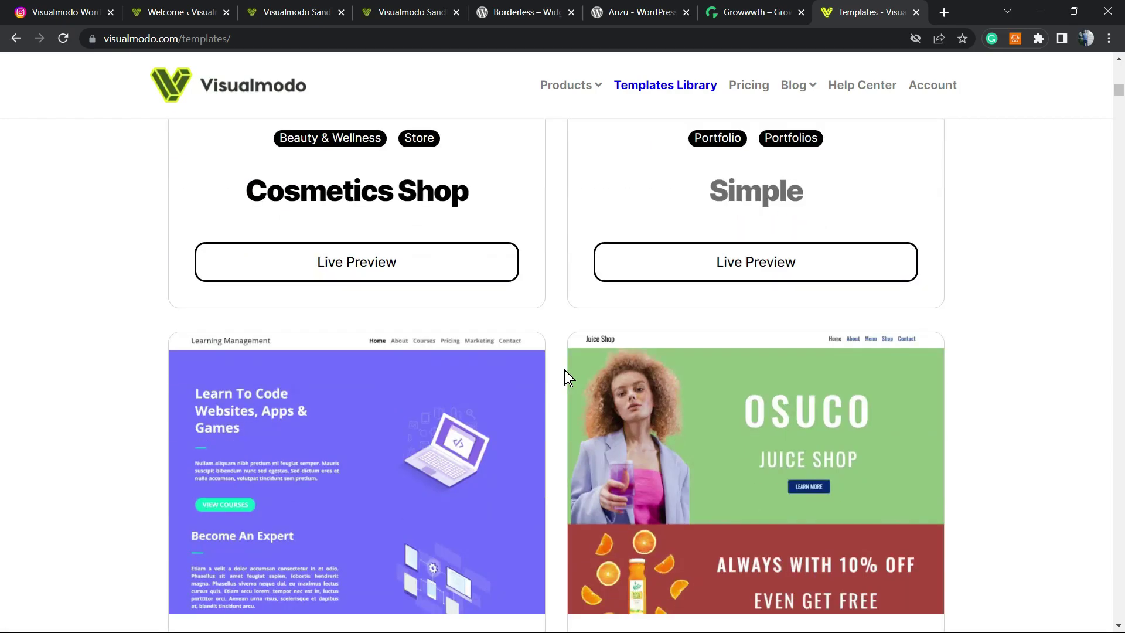
pyautogui.scroll(-20, 564, 370)
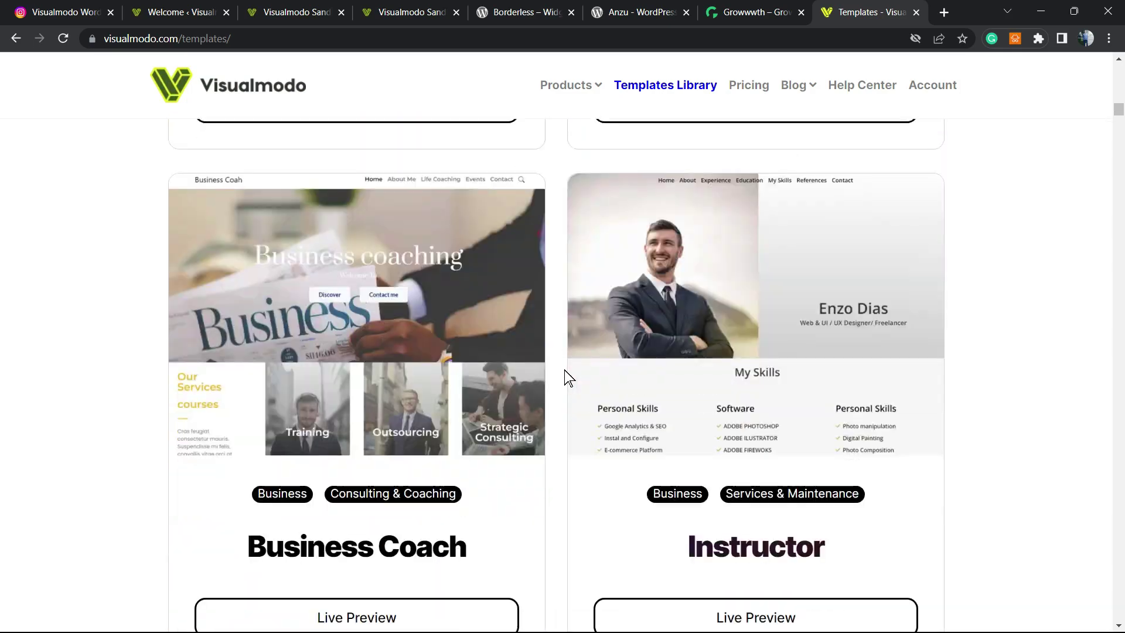
pyautogui.scroll(-20, 564, 370)
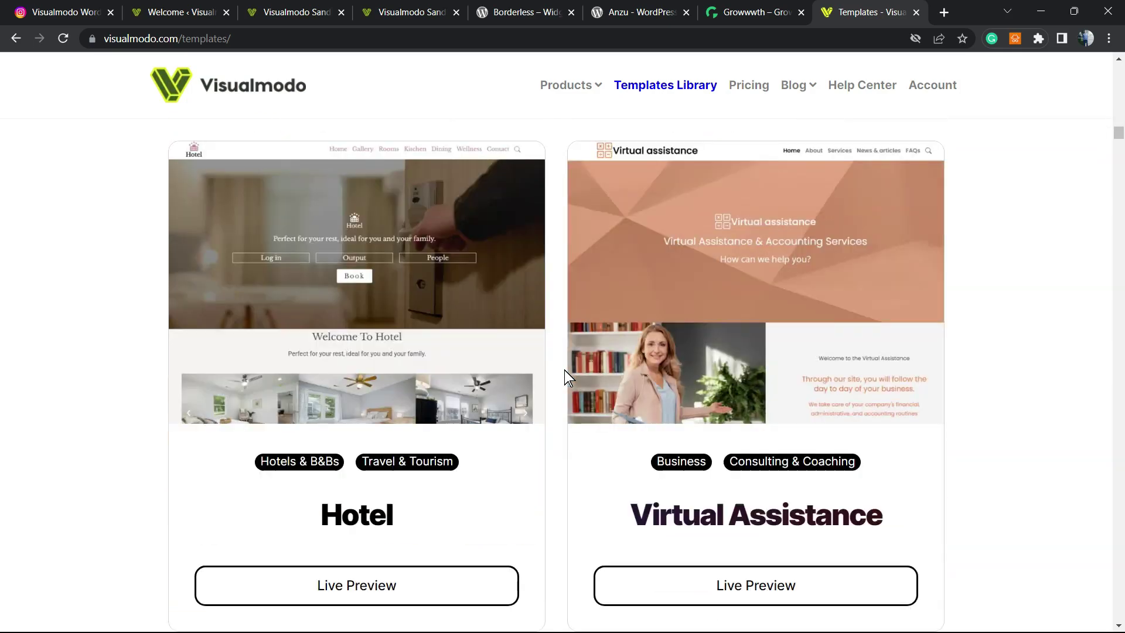
pyautogui.scroll(-20, 564, 370)
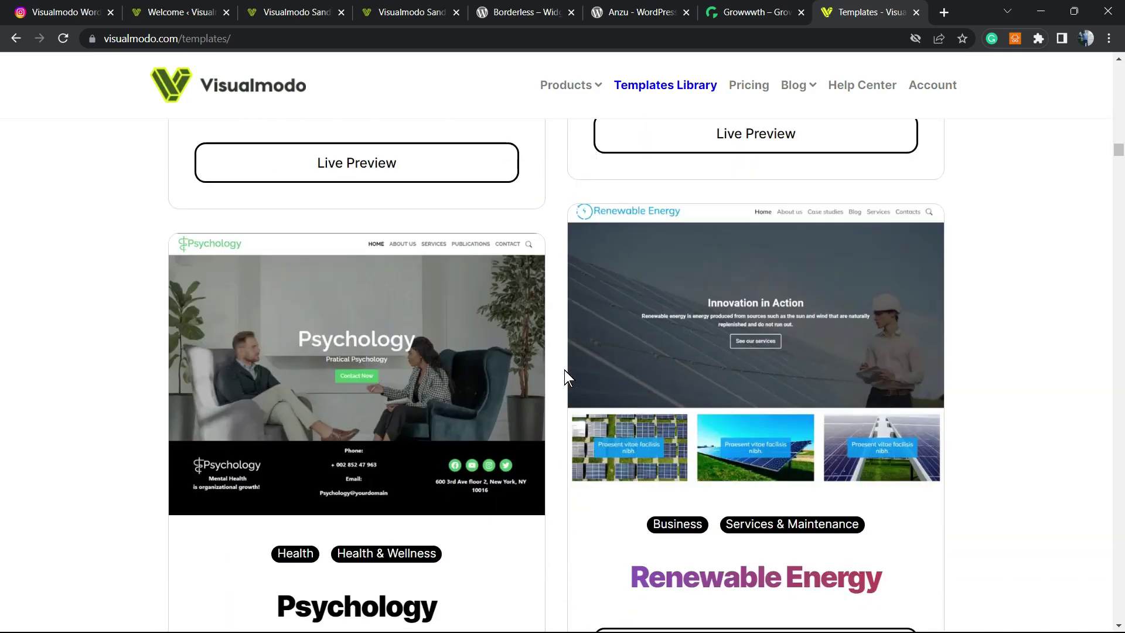
pyautogui.scroll(-20, 564, 371)
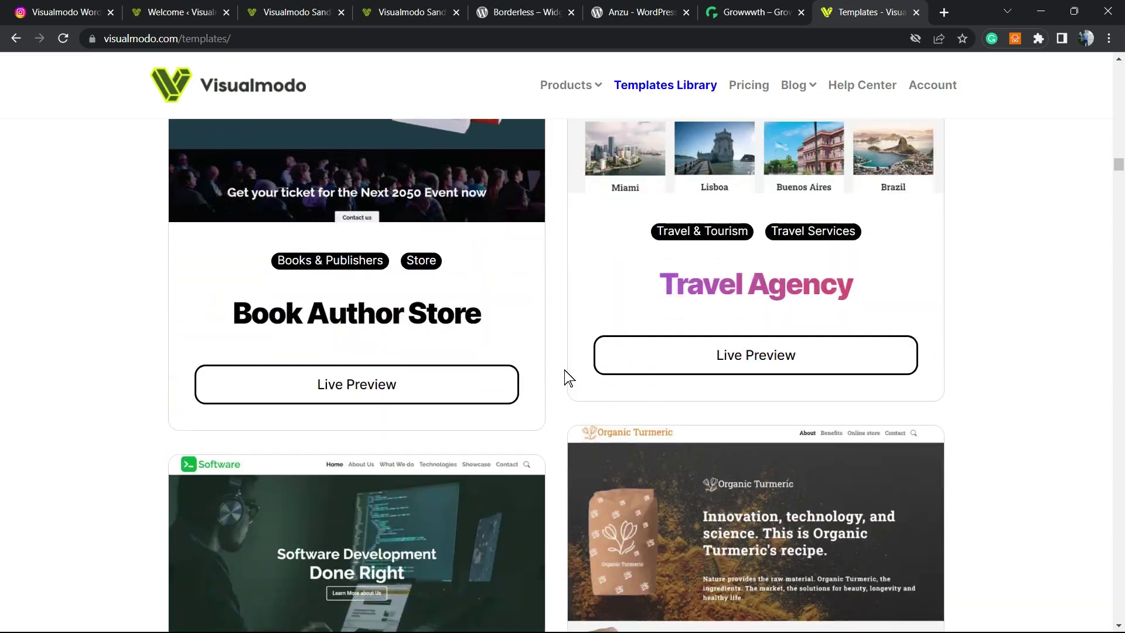
pyautogui.scroll(-20, 564, 370)
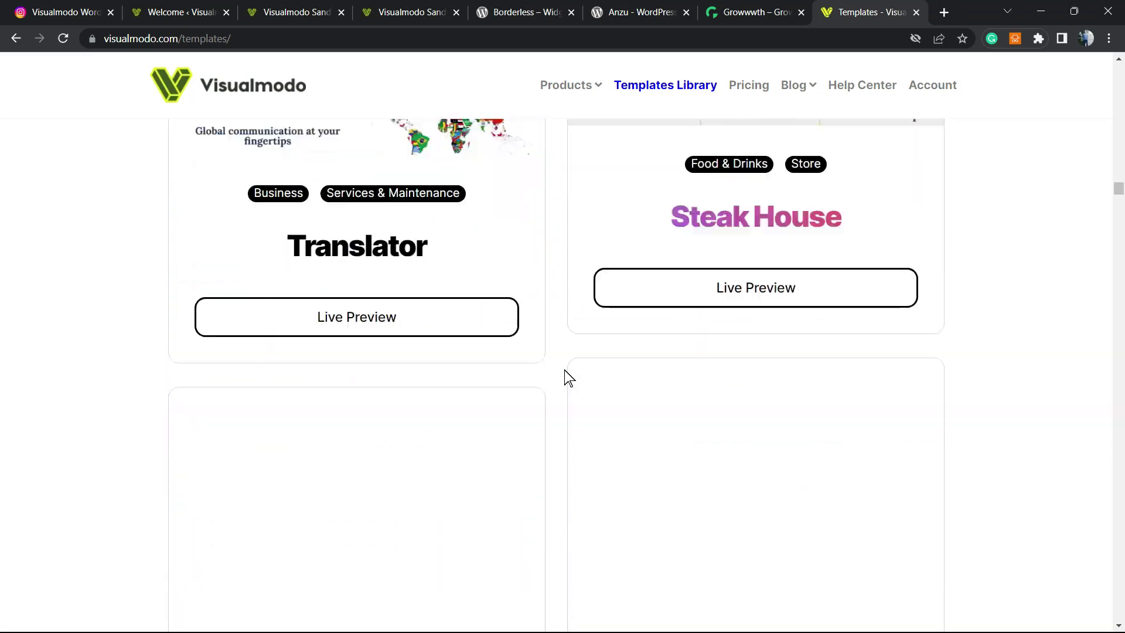